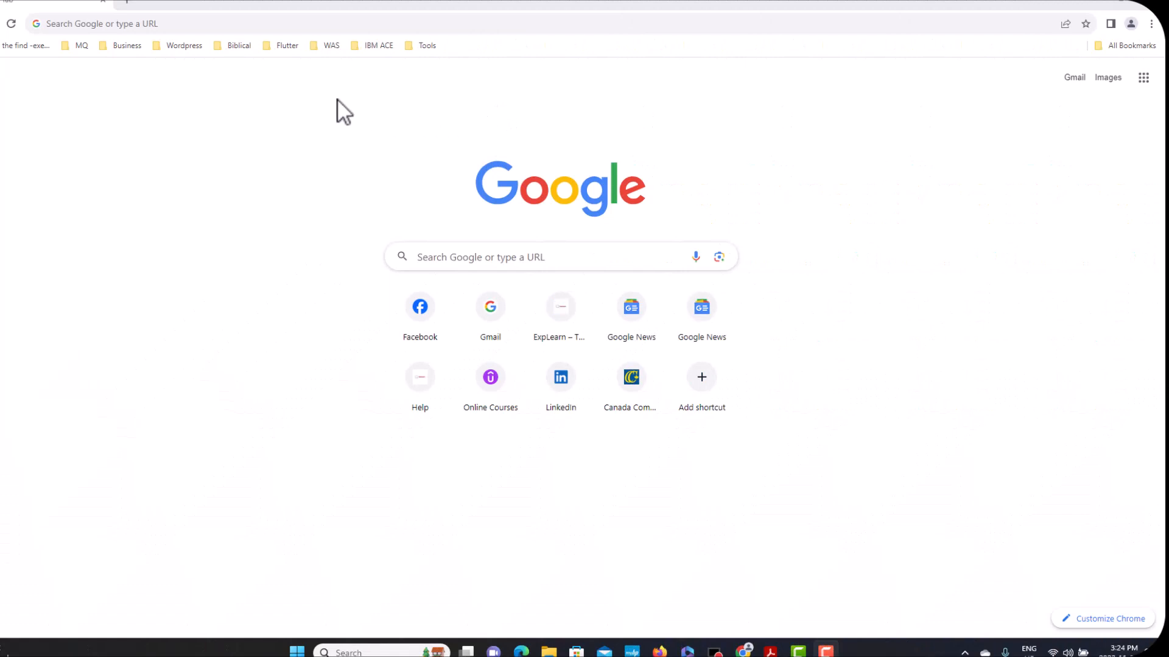
Step: Search Google for 'IBM installation manager' from the Chrome address bar
click(218, 19)
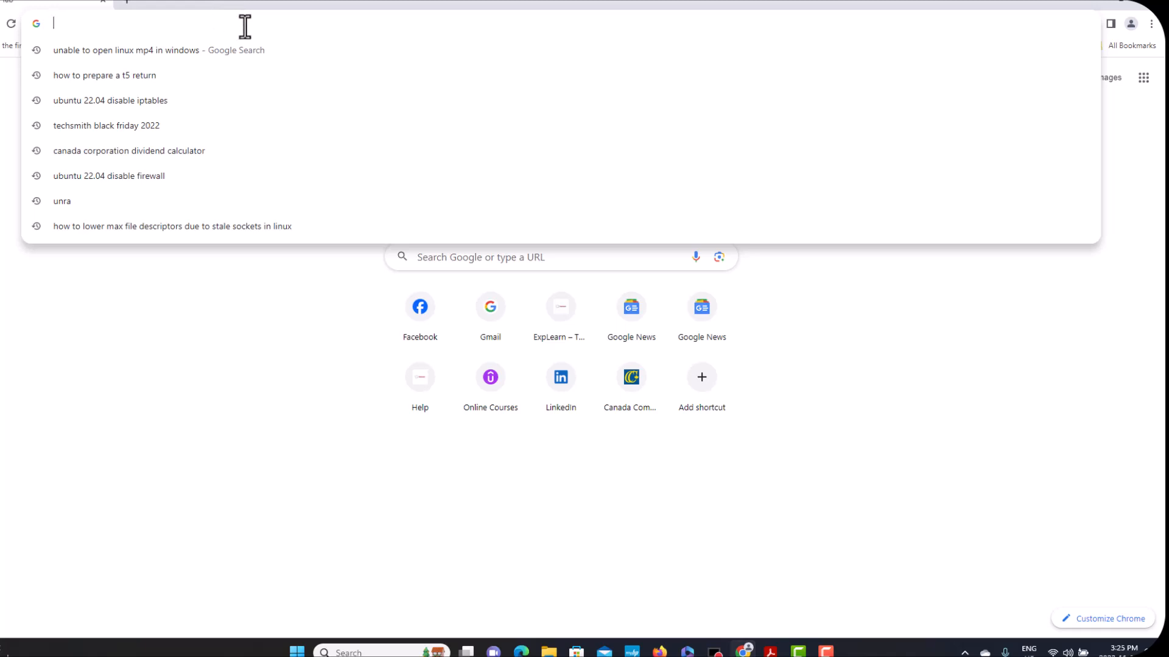
text(IBM)
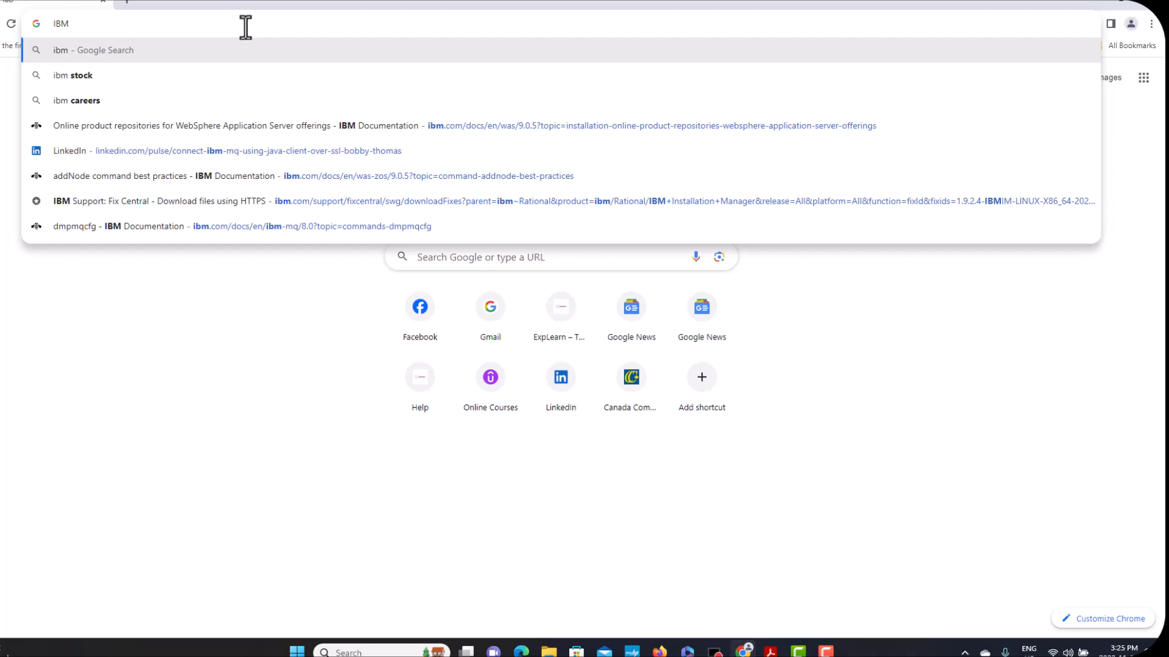
text(inst)
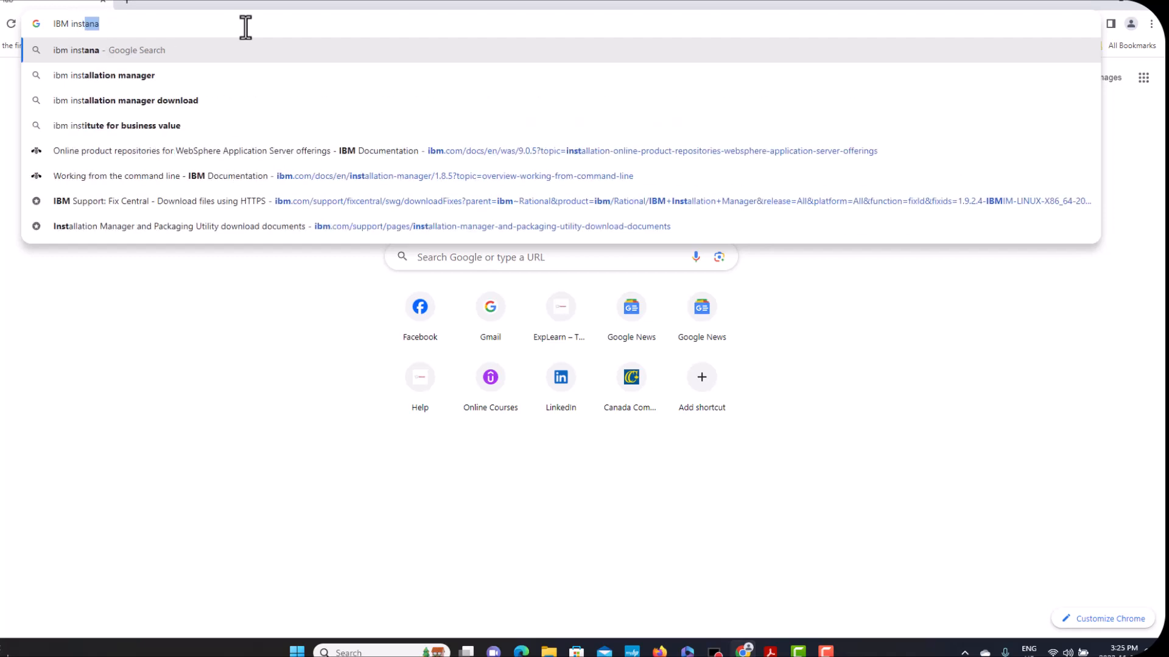
text(allation)
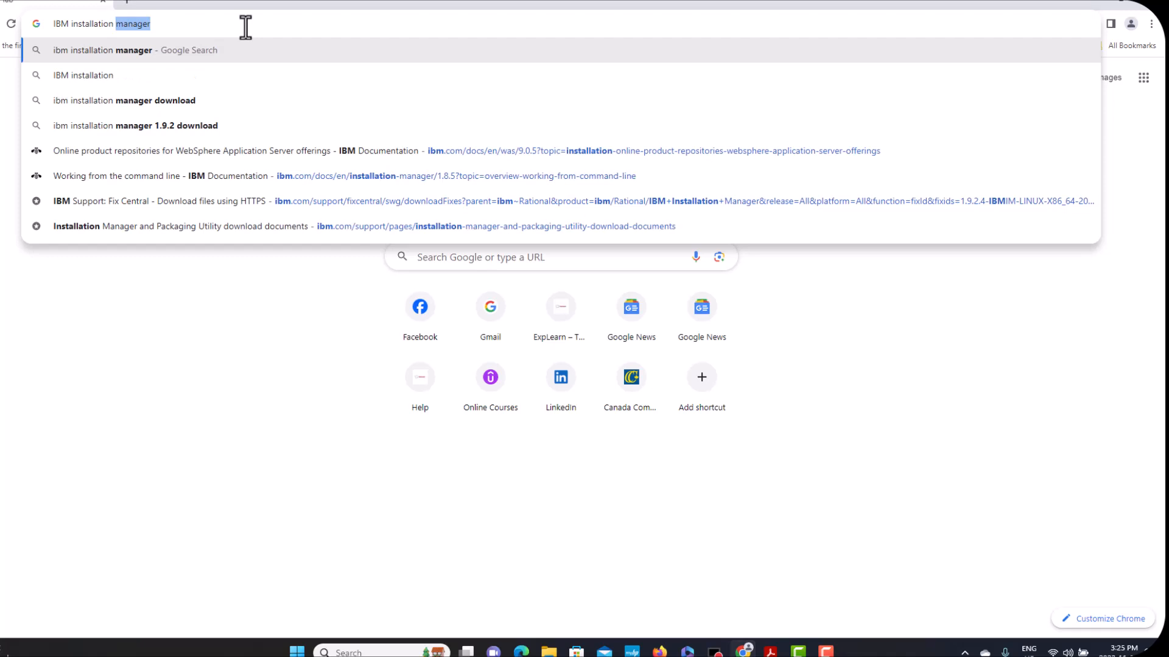
key(Return)
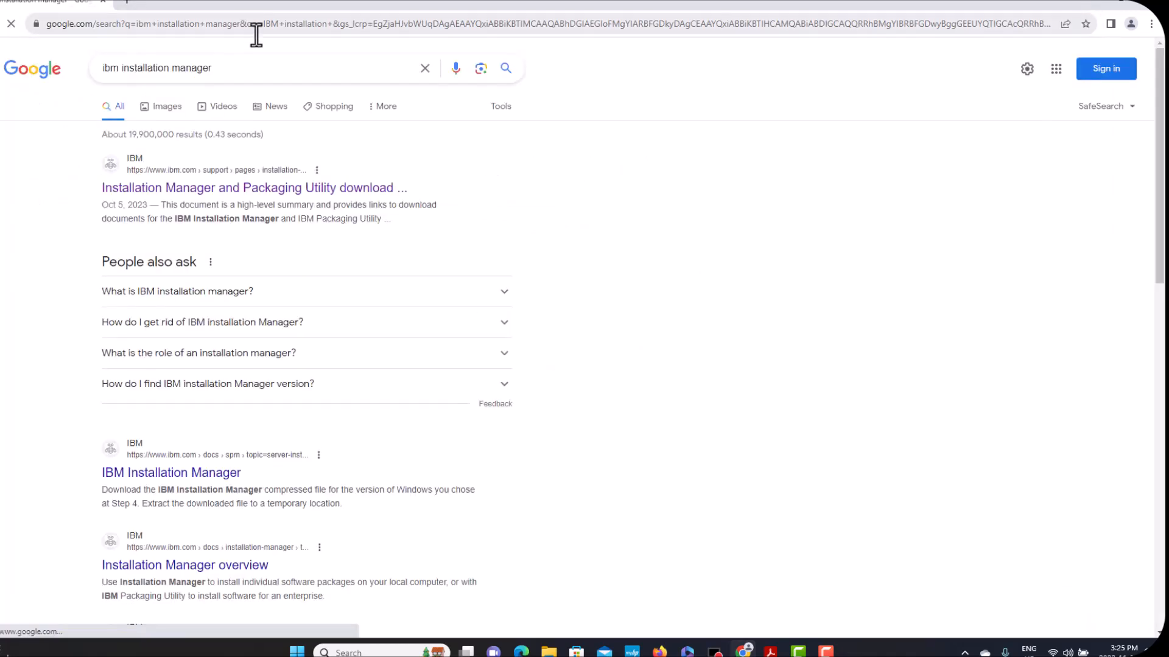
Step: Open the Installation Manager download result, then its all-versions Fix Central download links
click(314, 190)
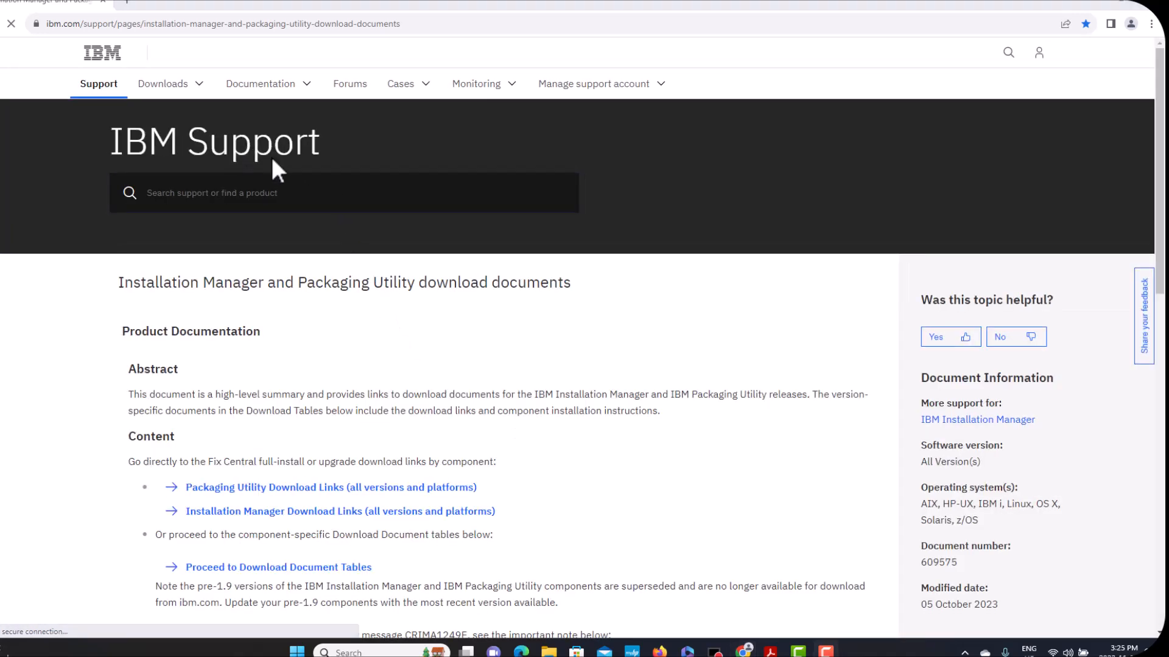
scroll(608, 396, down, 4)
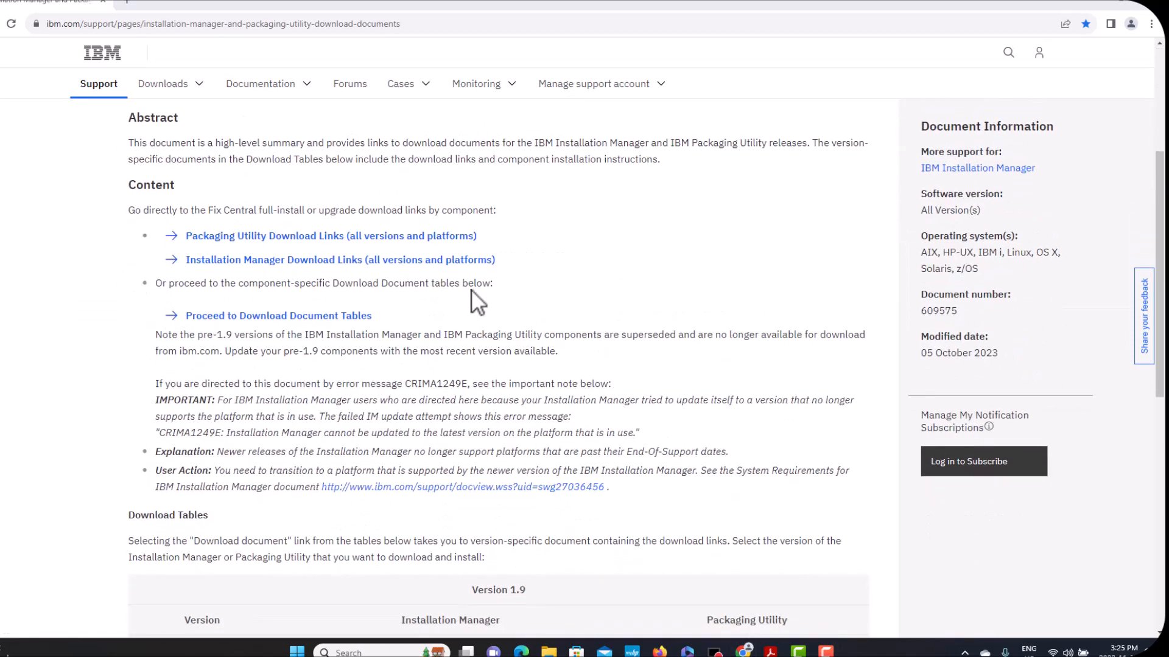
click(357, 260)
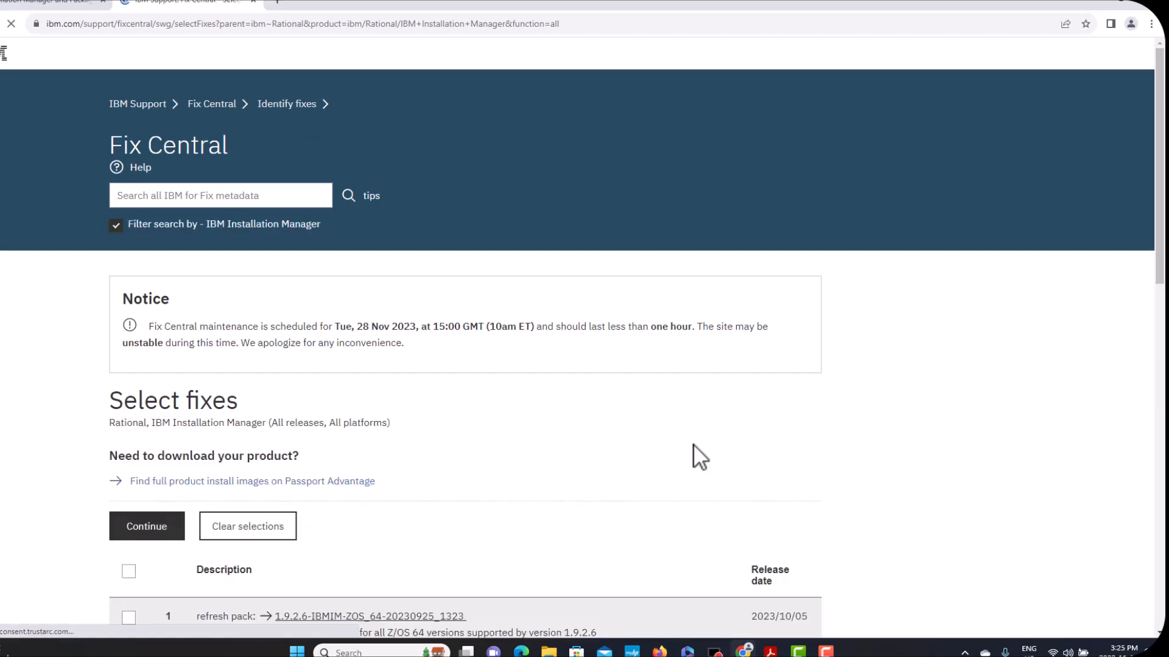
Step: Go to the second results page and select the Linux x86 1.9.2.4 Installation Manager fix
scroll(693, 444, down, 4)
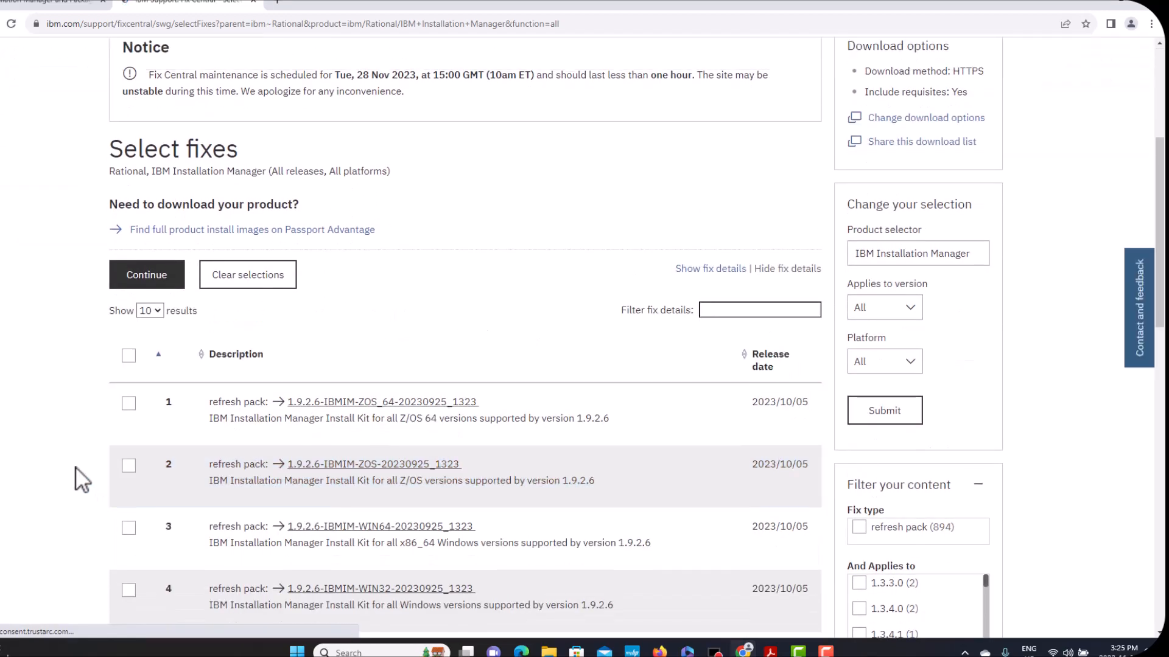
scroll(71, 457, down, 4)
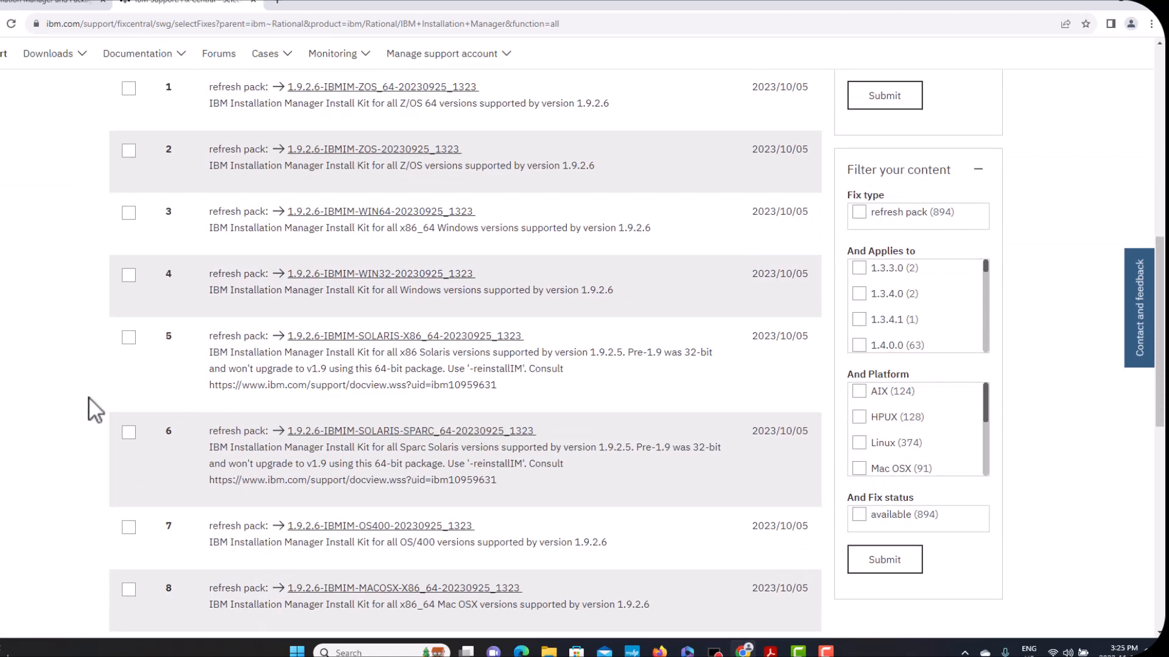
scroll(86, 415, up, 2)
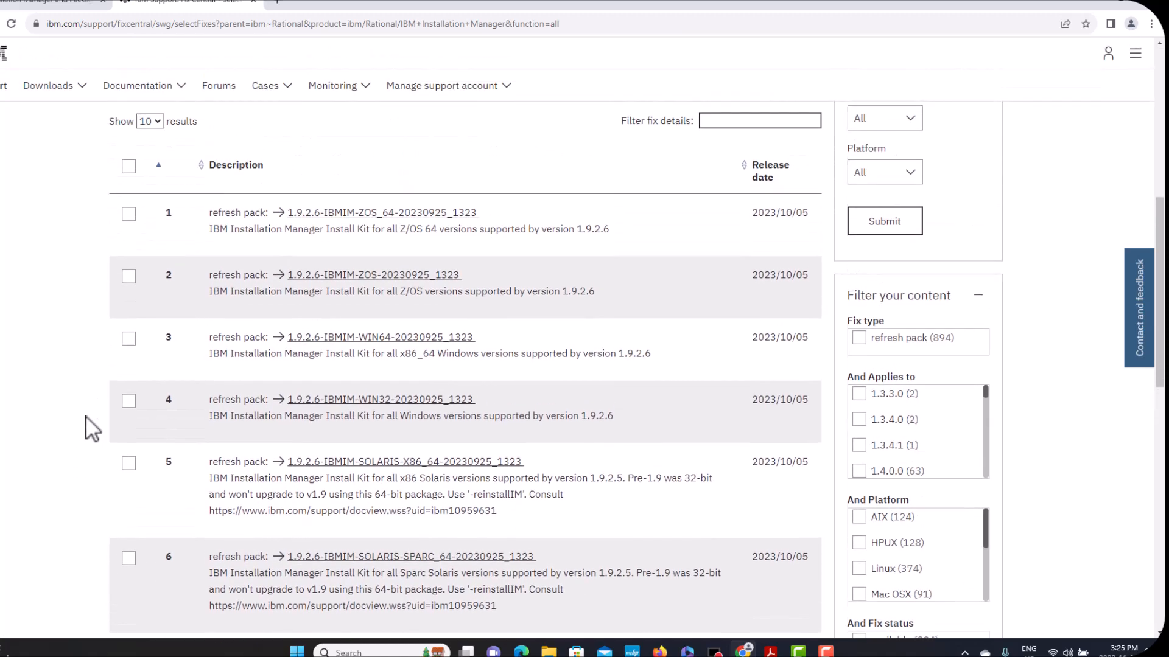
scroll(85, 415, down, 5)
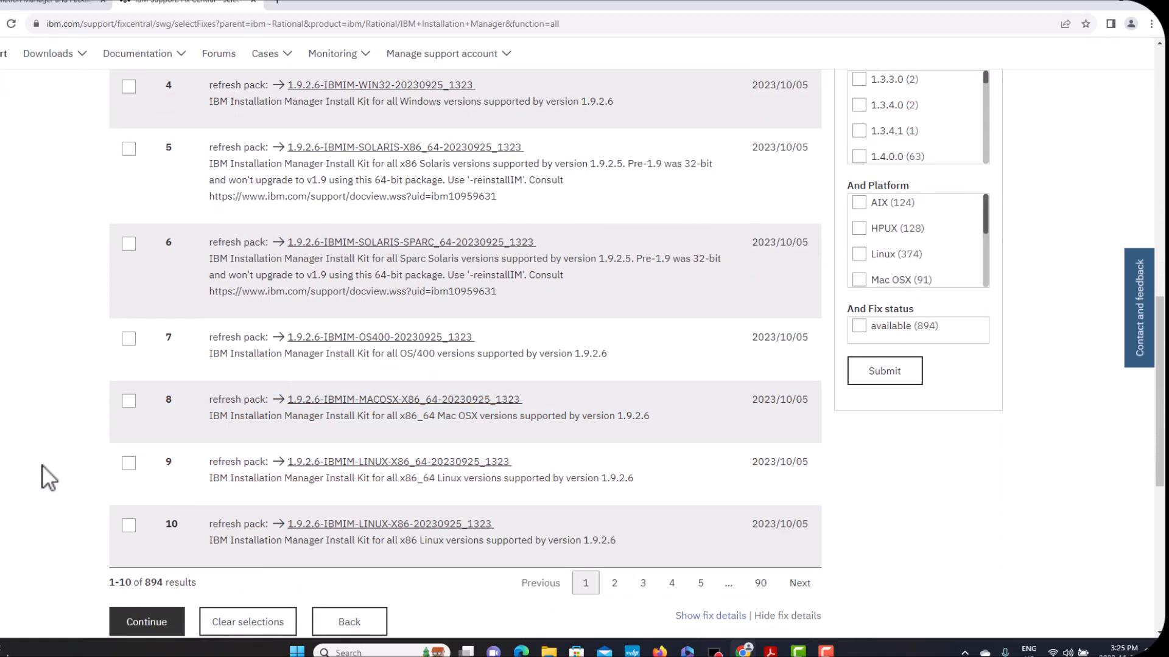
scroll(41, 464, down, 2)
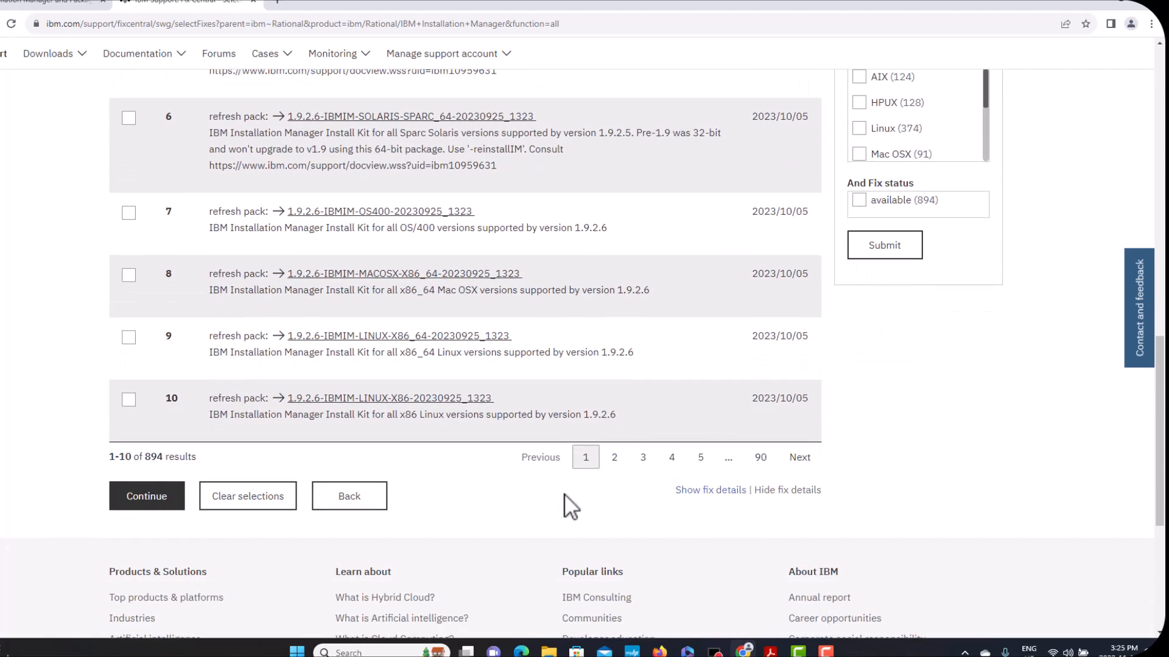
click(613, 461)
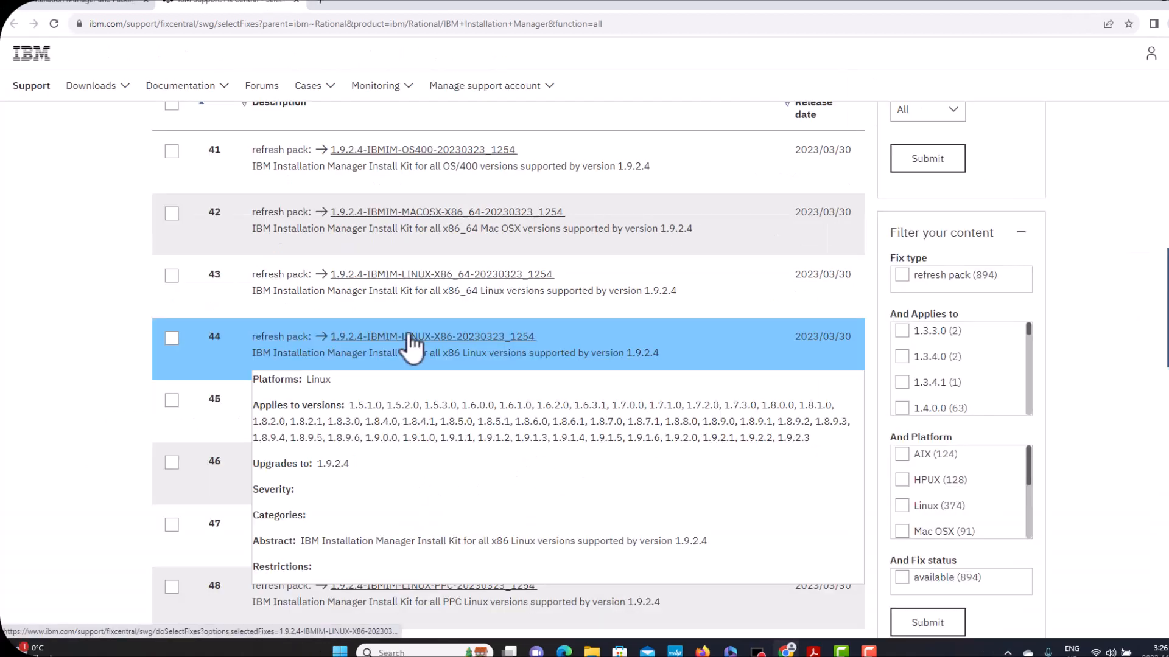
click(410, 337)
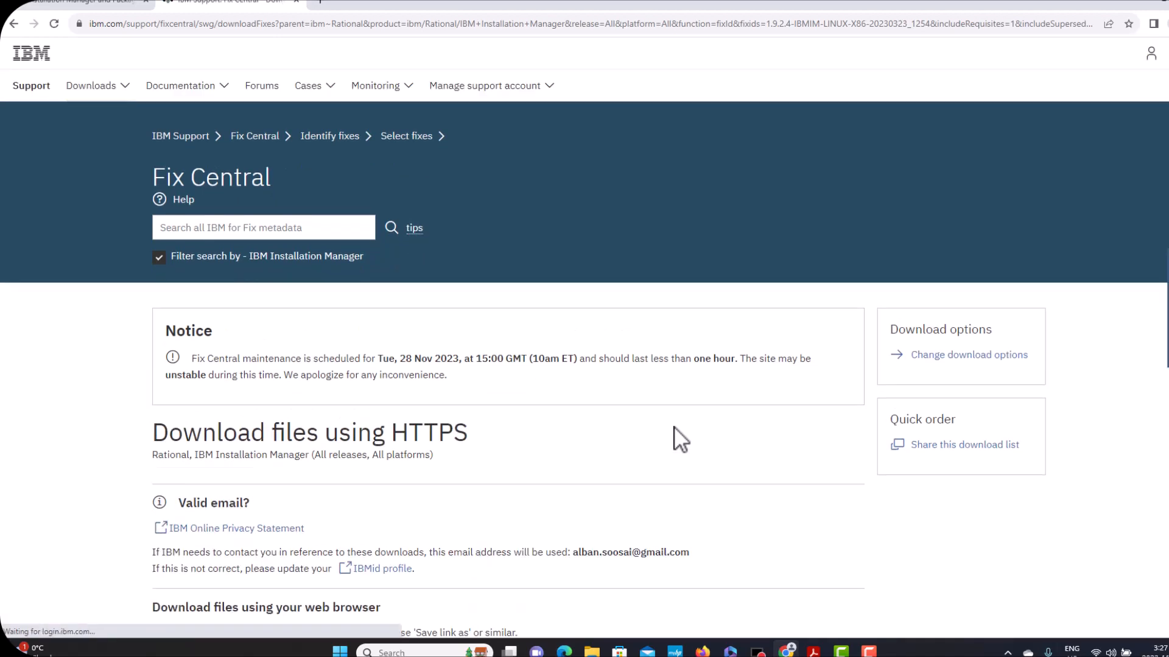
scroll(674, 426, down, 4)
scroll(674, 426, down, 4)
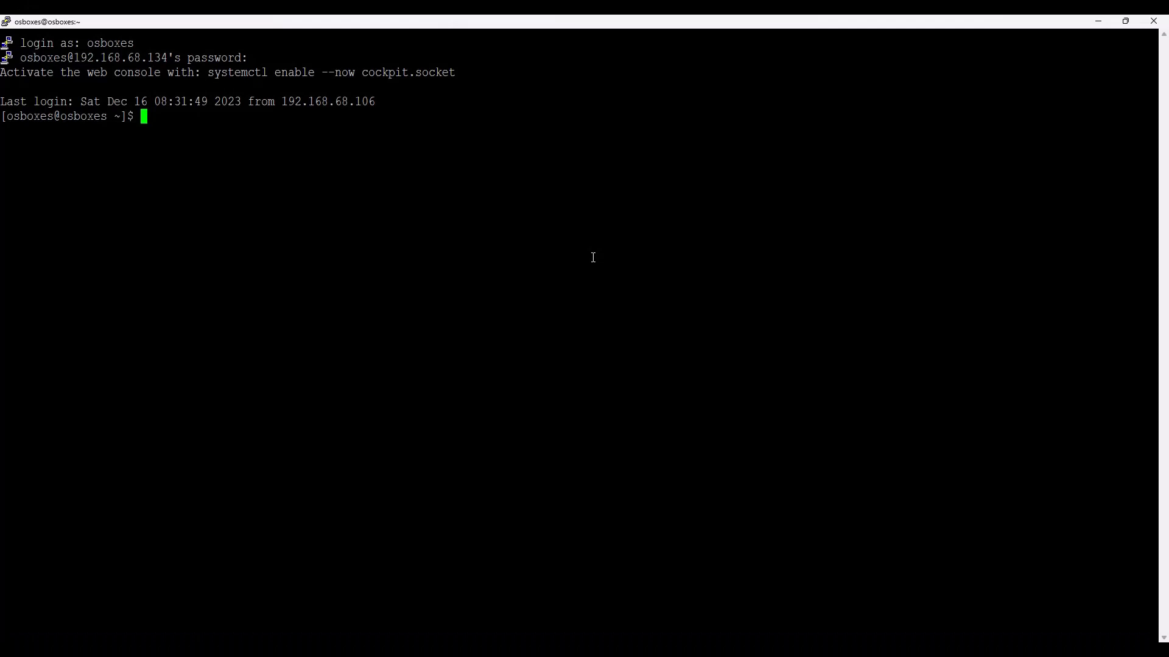
Step: Run cat /etc/*release* and highlight the CentOS Linux 8.0.1905 release output
text(cat /etc/*release*)
key(Return)
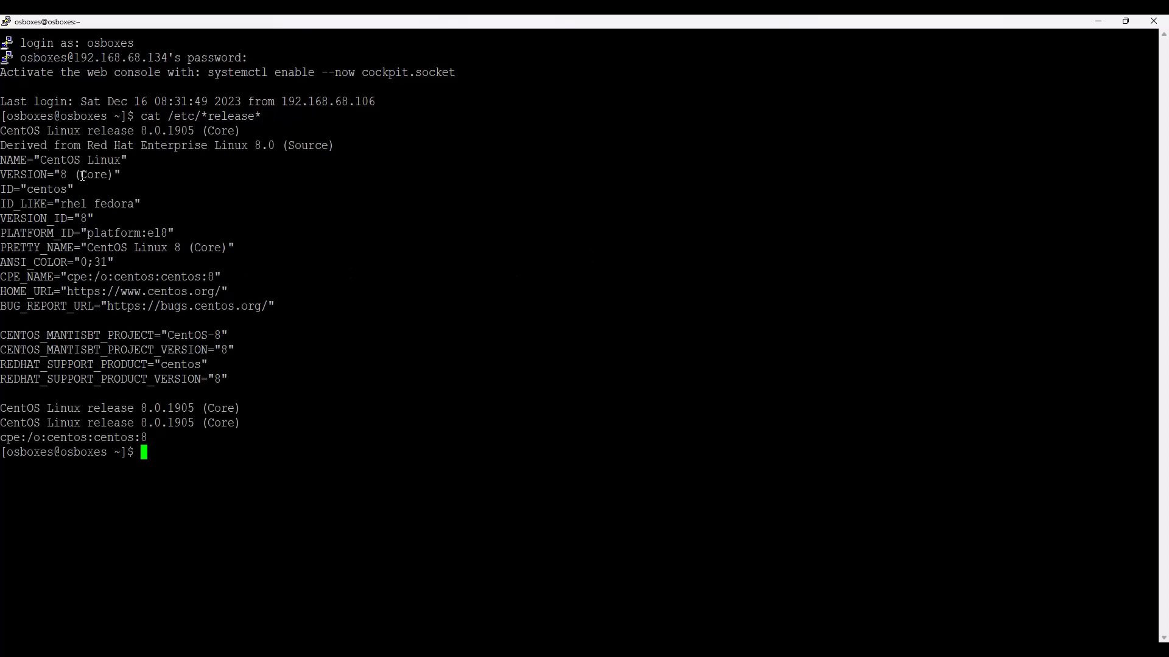
drag(3, 133, 246, 339)
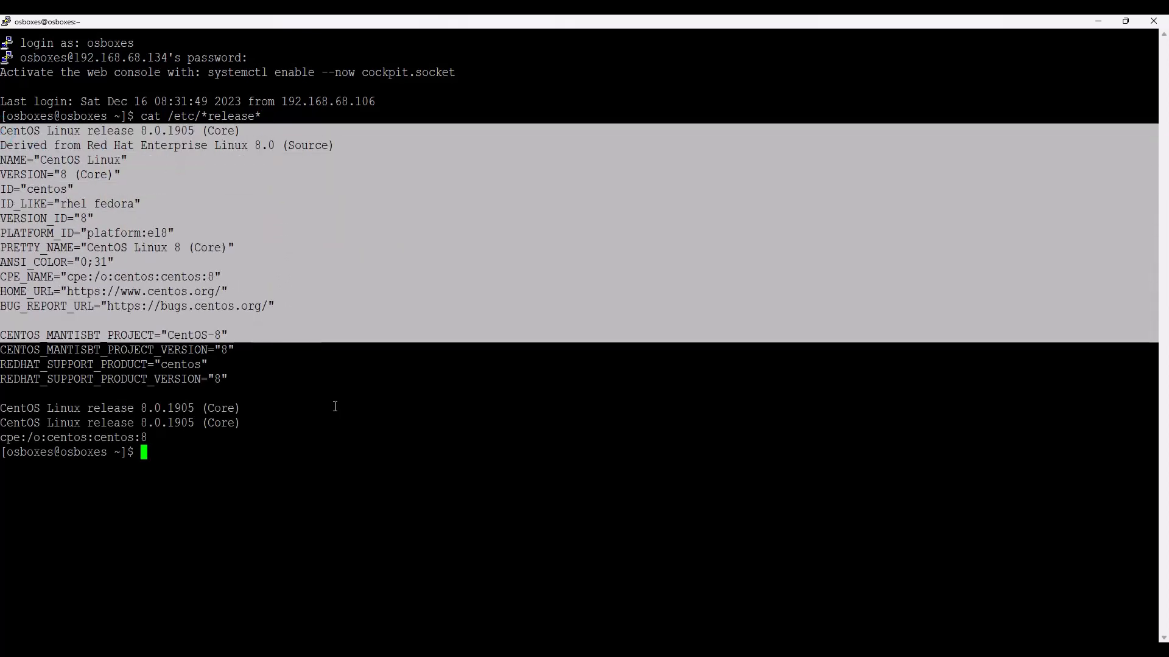
click(335, 406)
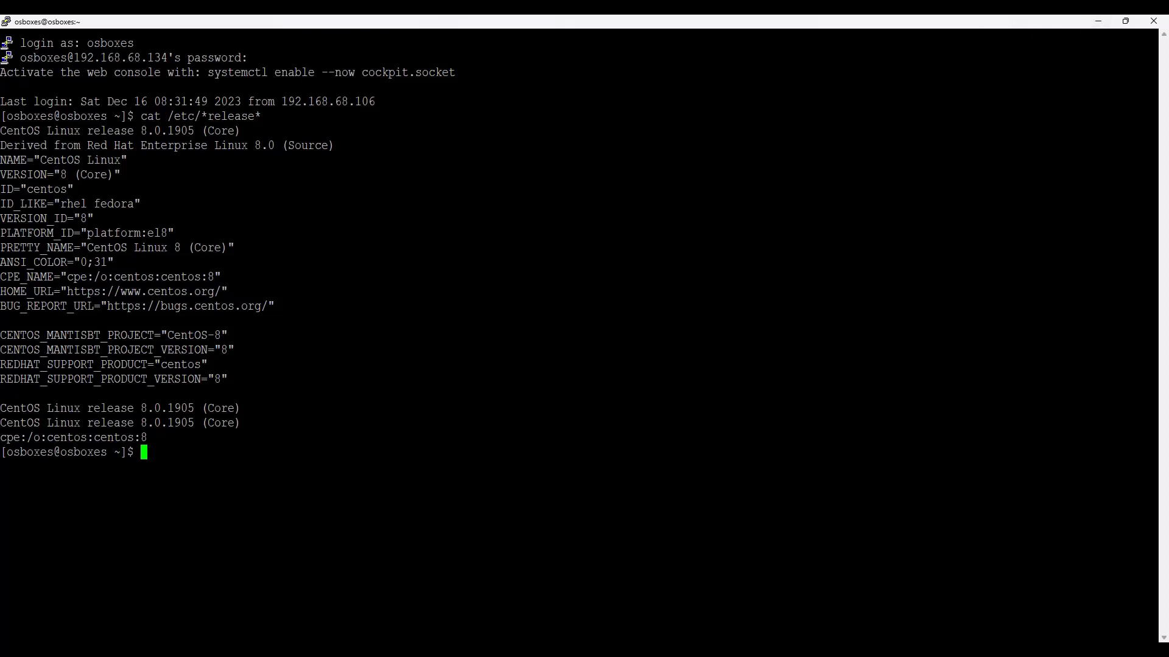
key(alt+Tab)
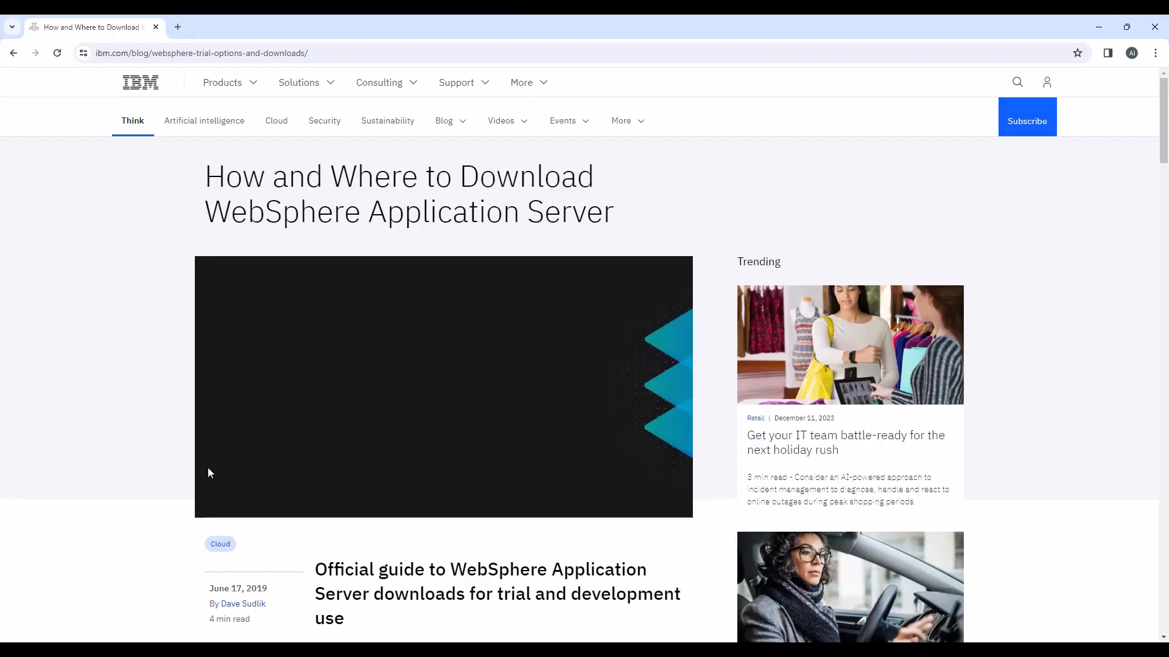
Step: Scroll the download article to its repository section and follow the Traditional WebSphere repository link
scroll(208, 472, down, 7)
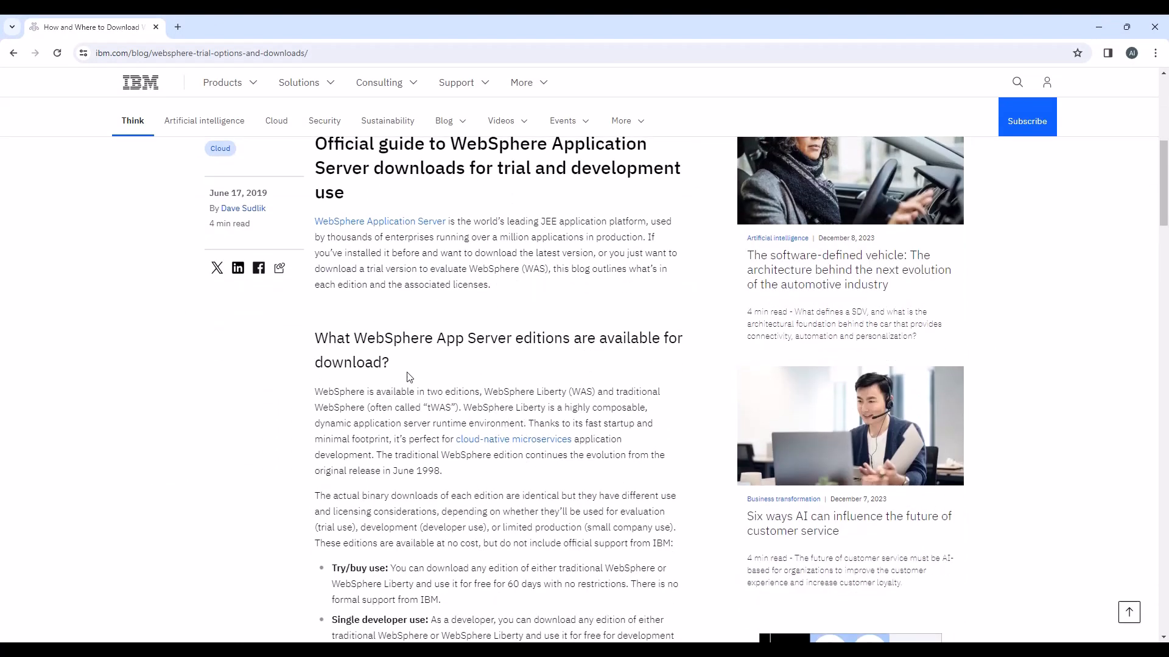
scroll(409, 377, up, 2)
scroll(409, 377, down, 9)
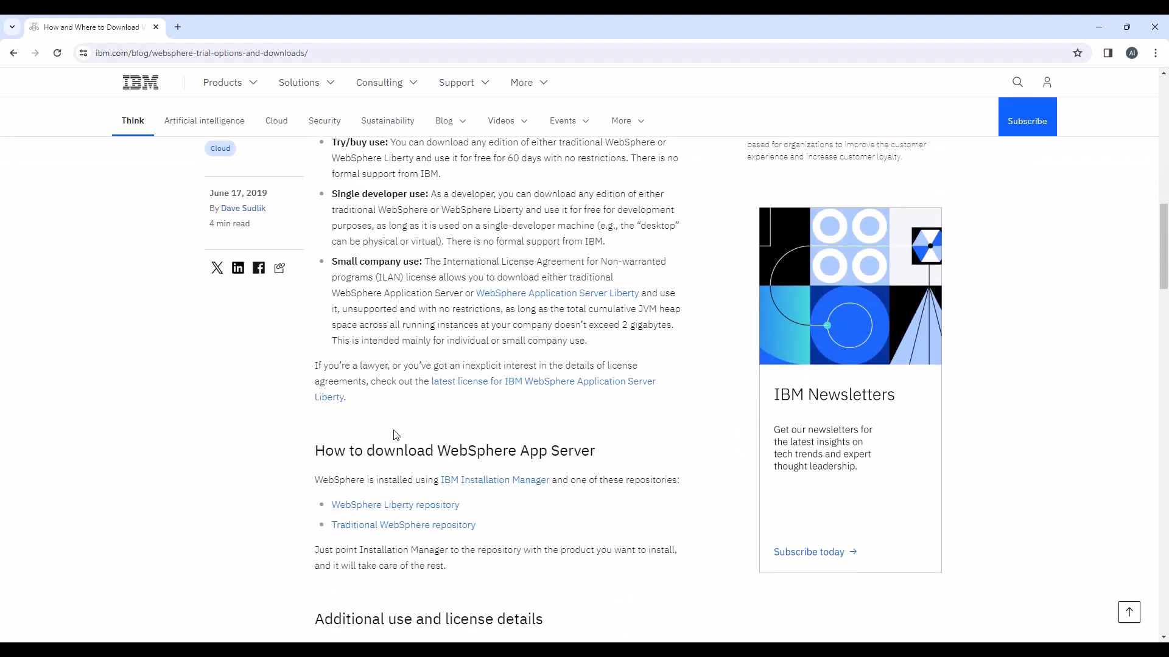
scroll(372, 432, down, 3)
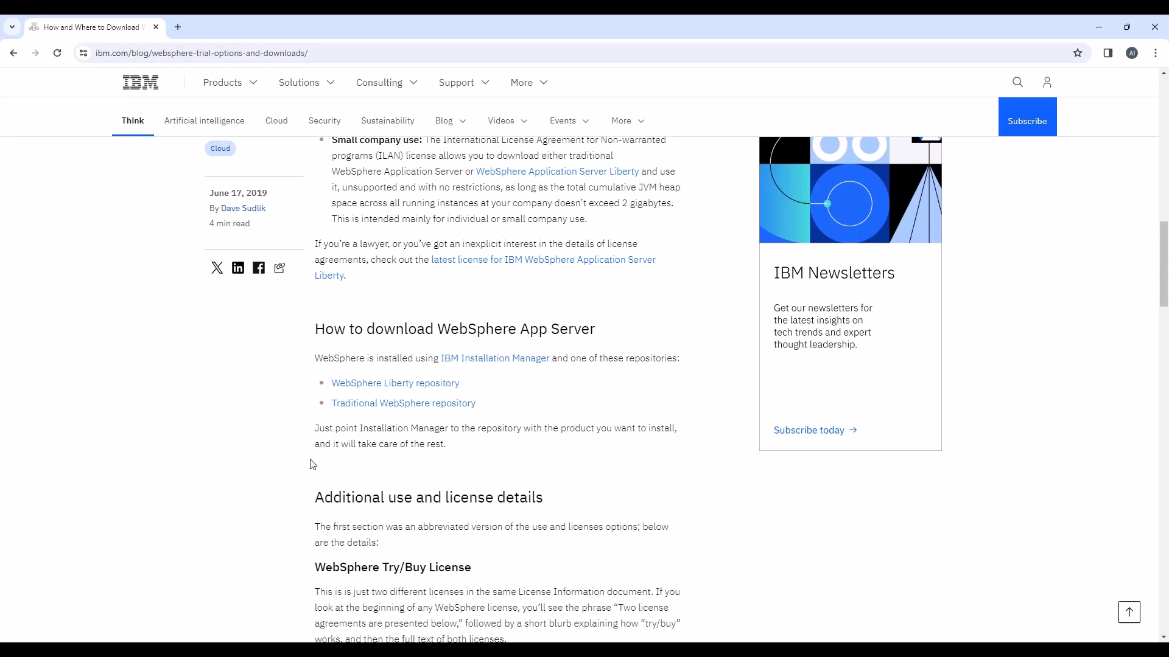
click(405, 404)
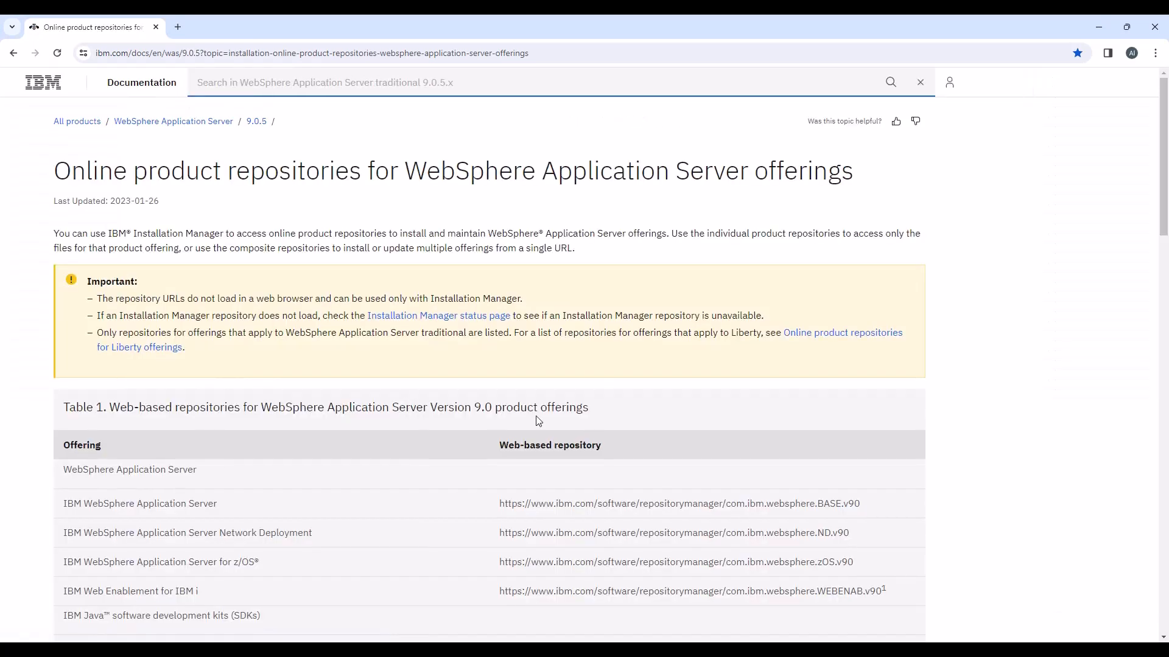
Step: Highlight the ND.v90 and IHS.v90 repository URLs in the WebSphere 9.0 repository table
scroll(653, 434, down, 3)
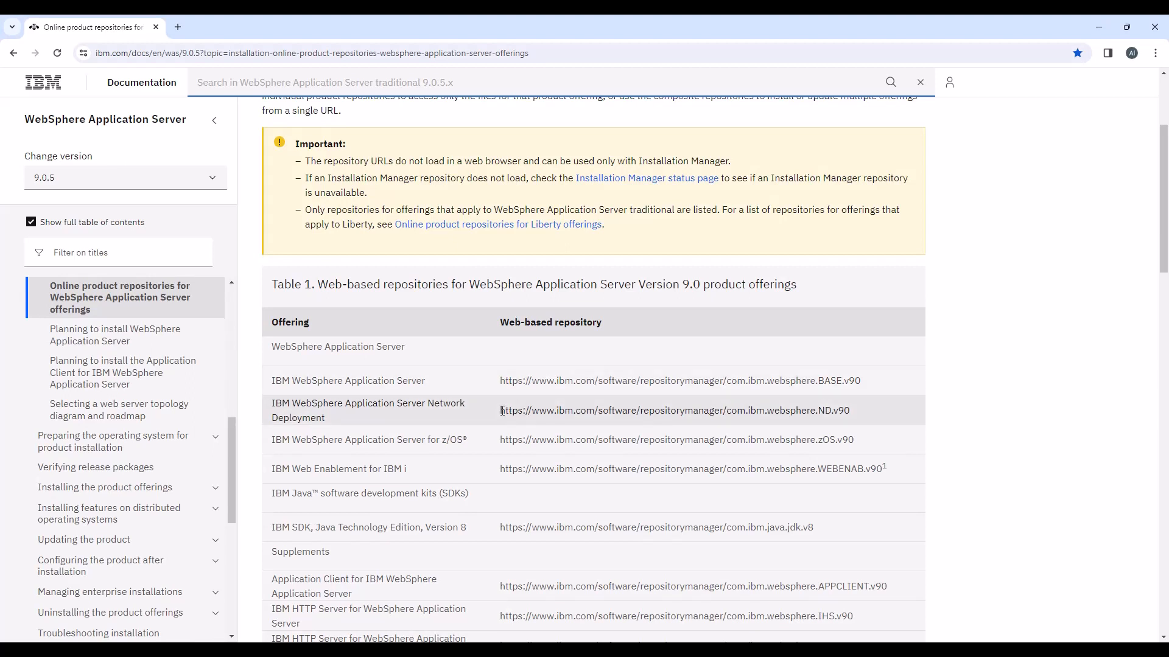
drag(501, 411, 854, 407)
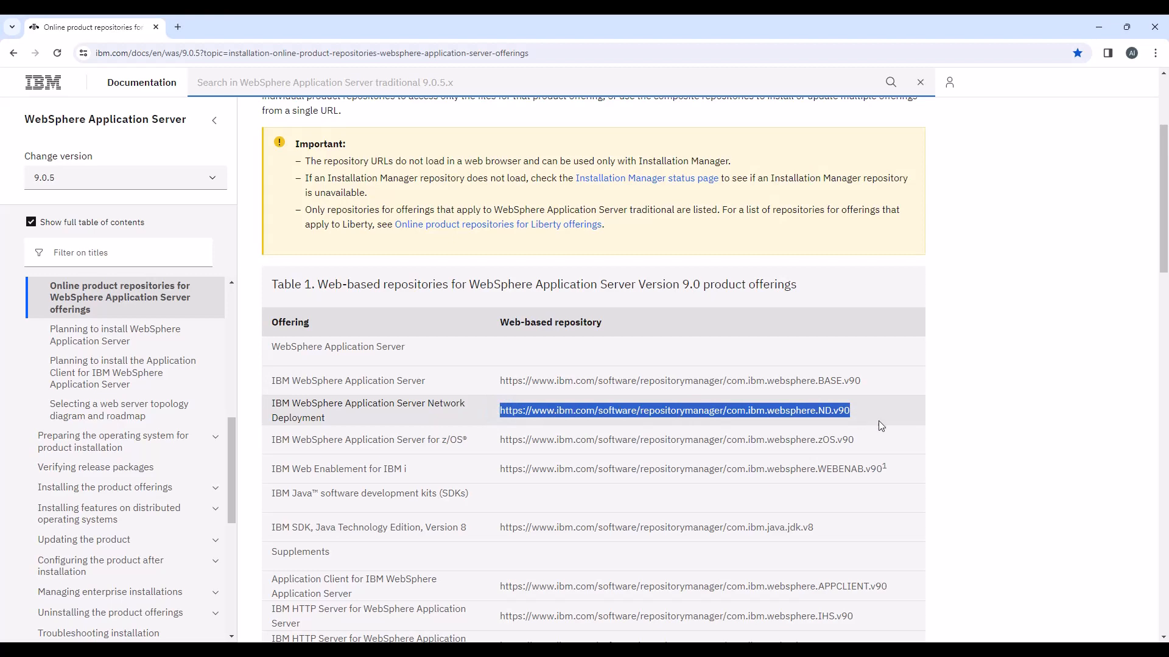
scroll(866, 516, down, 3)
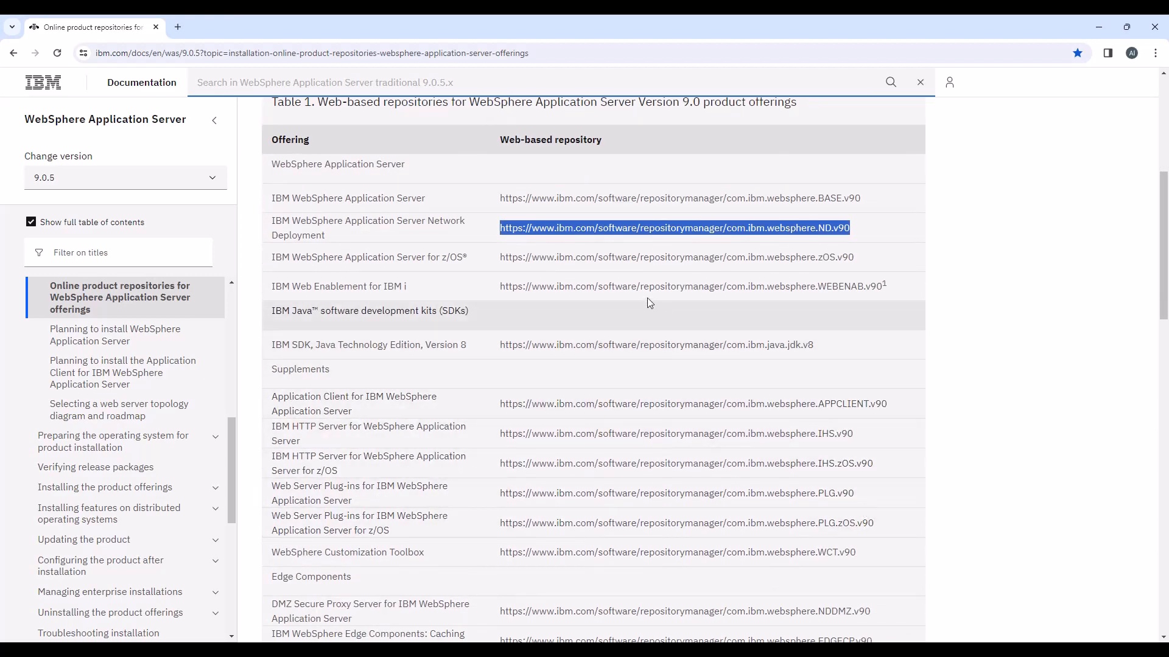
scroll(670, 363, down, 2)
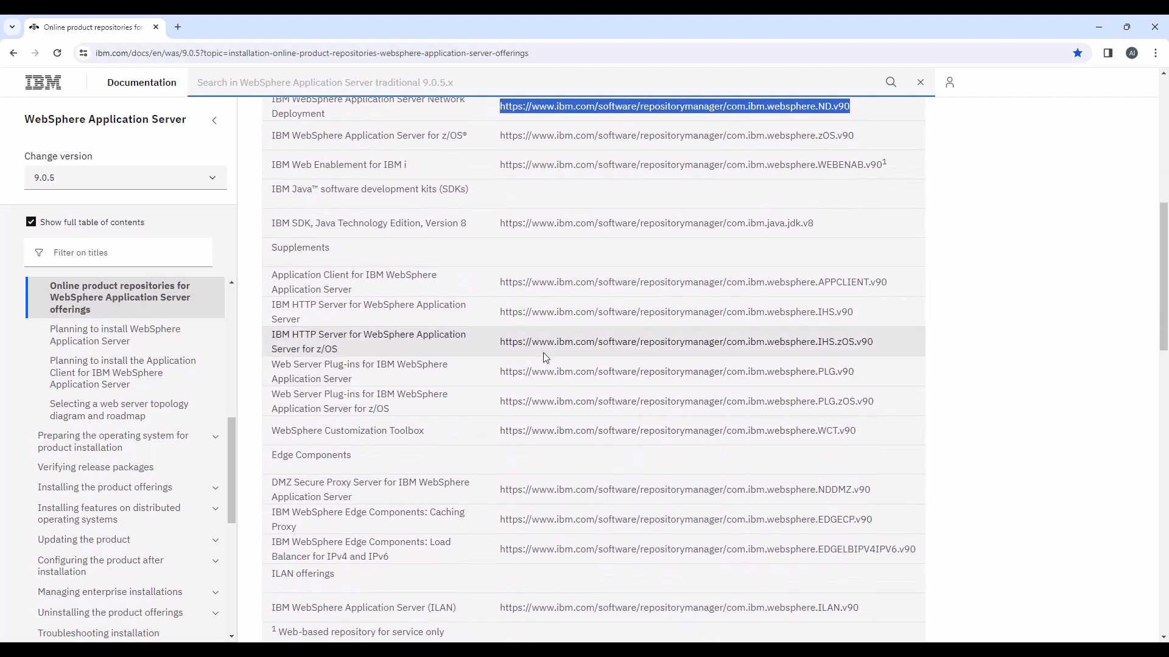
scroll(545, 357, down, 3)
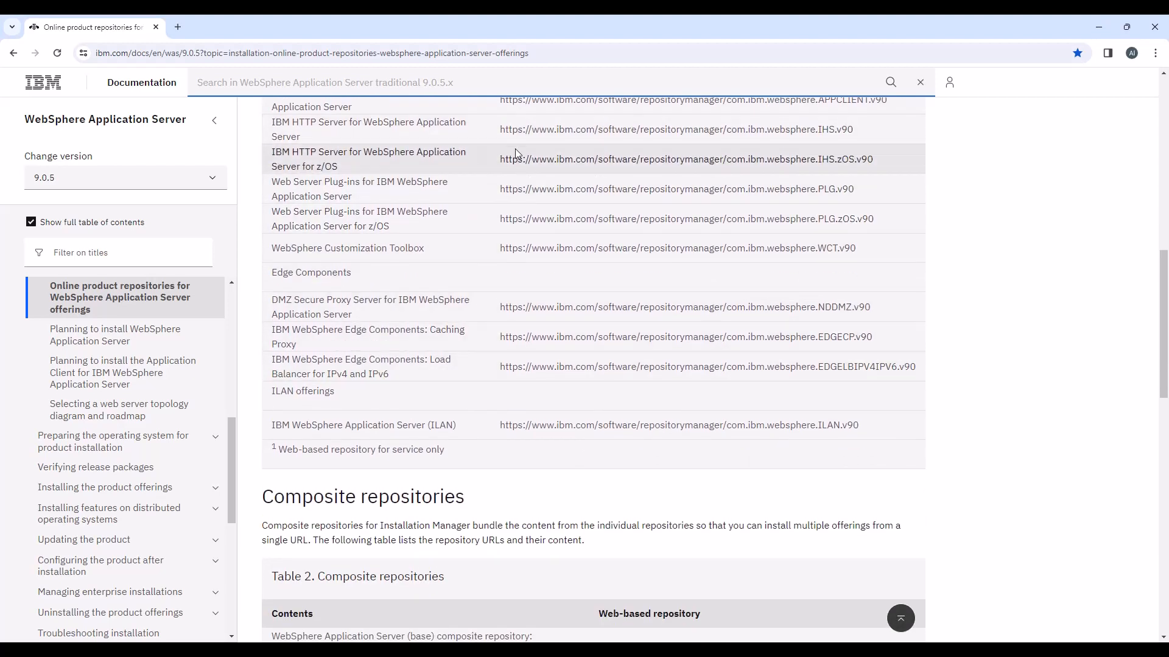
drag(500, 129, 869, 126)
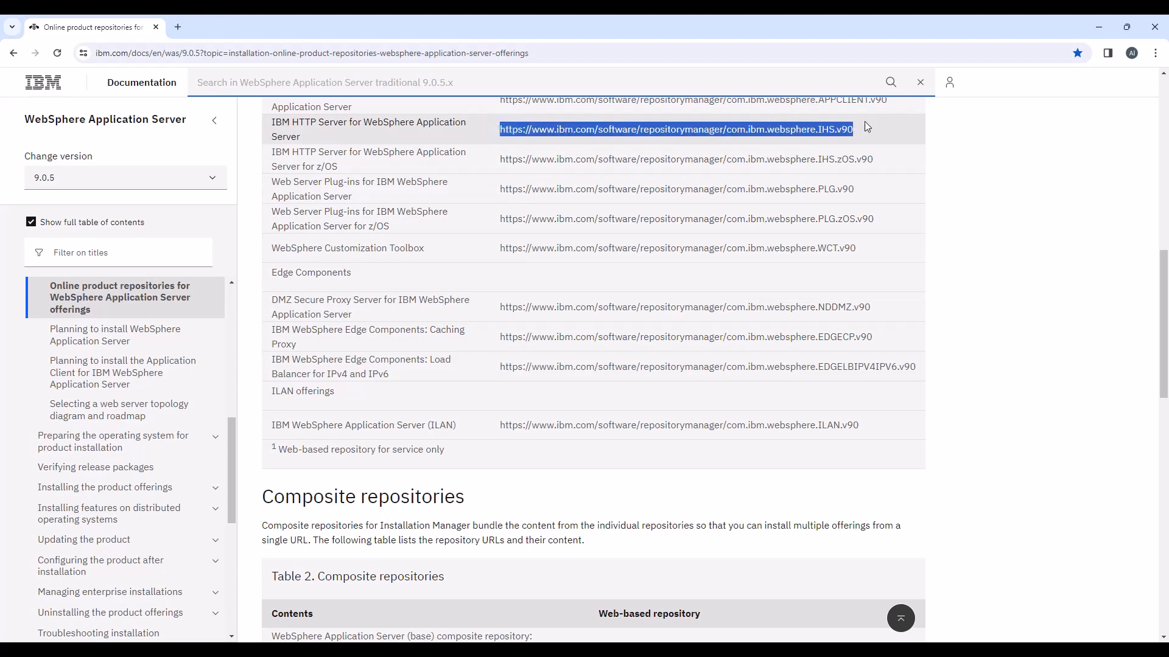
scroll(725, 230, up, 6)
scroll(723, 234, up, 5)
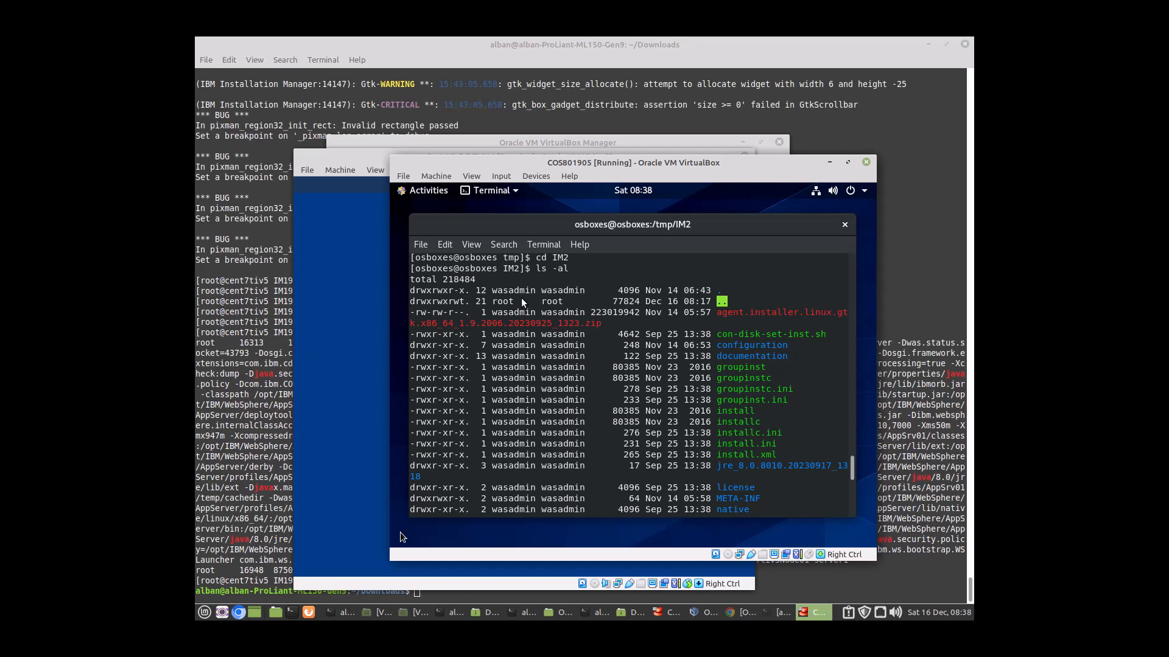
Step: Check the /tmp/IM2 kit with pwd and ls -ltr, then run ./install
key(Return)
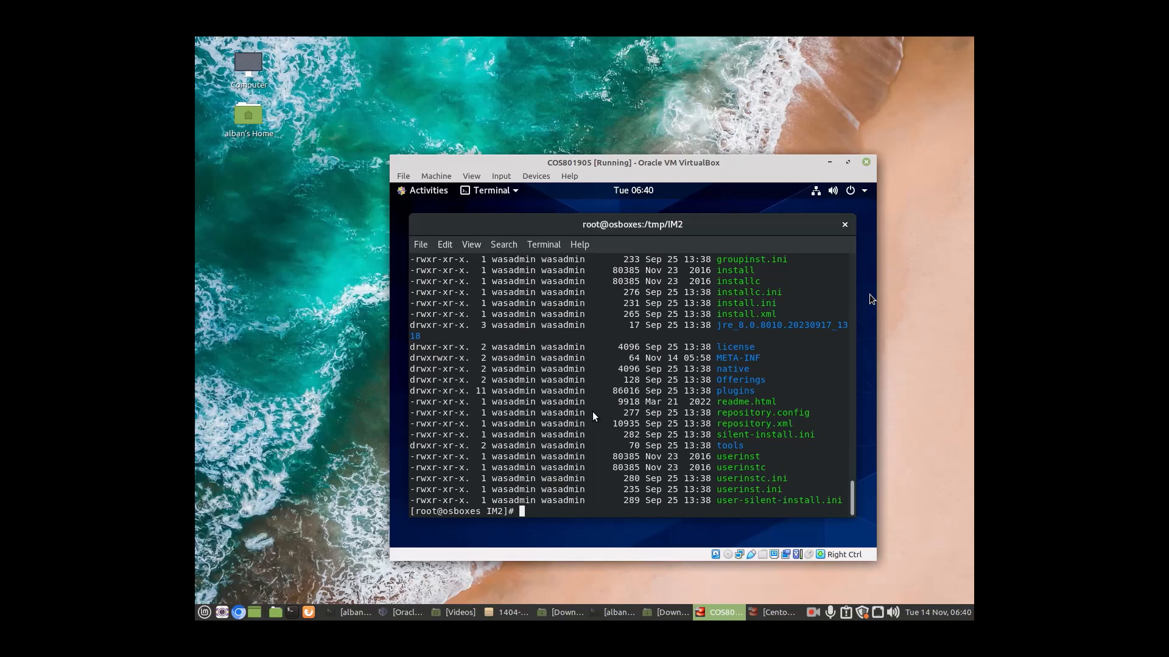
text(pwd)
key(Return)
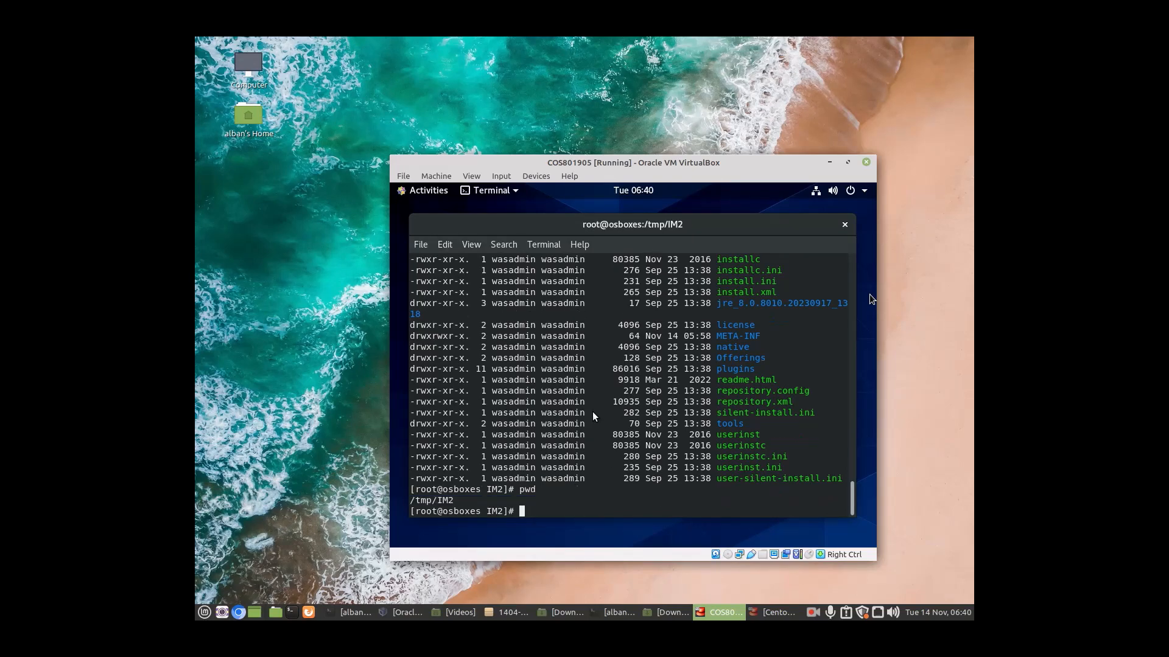
text(ls -ltr)
key(Return)
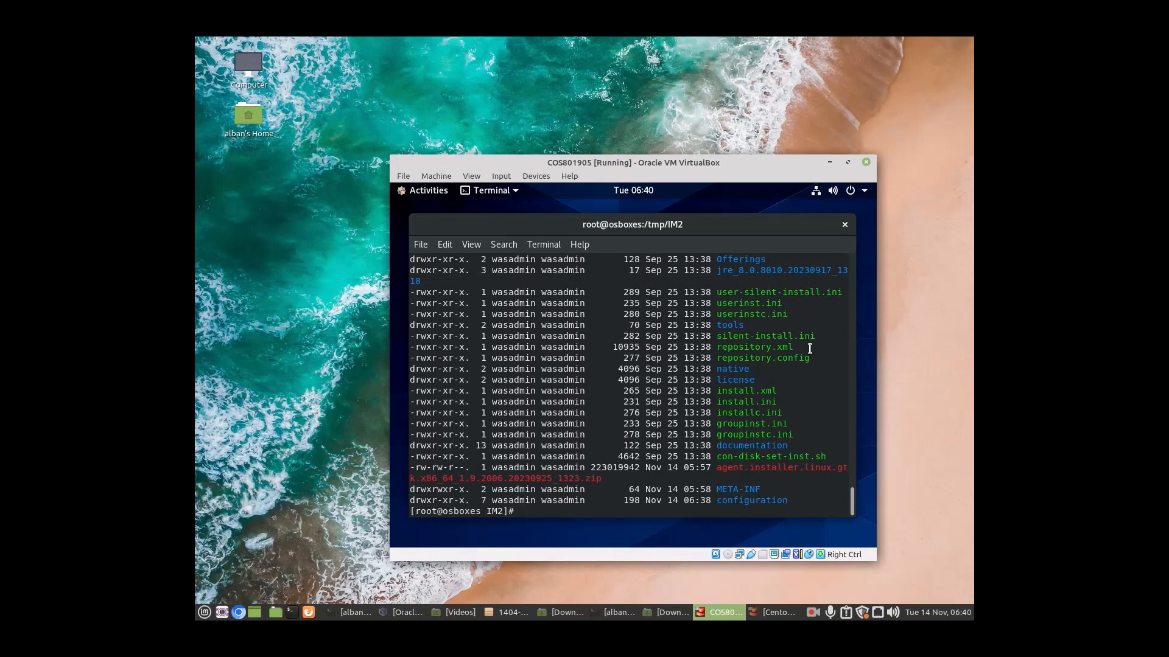
text(./install)
key(Return)
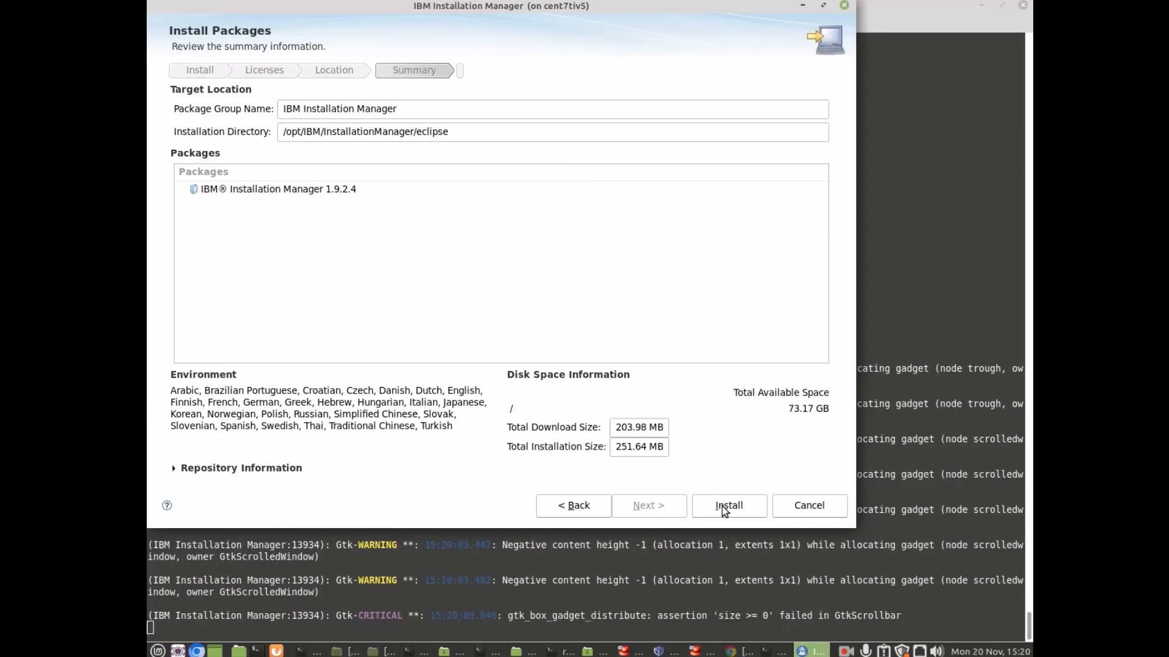
Step: Install Installation Manager 1.9.2.4 and restart it to reach its start page
click(724, 507)
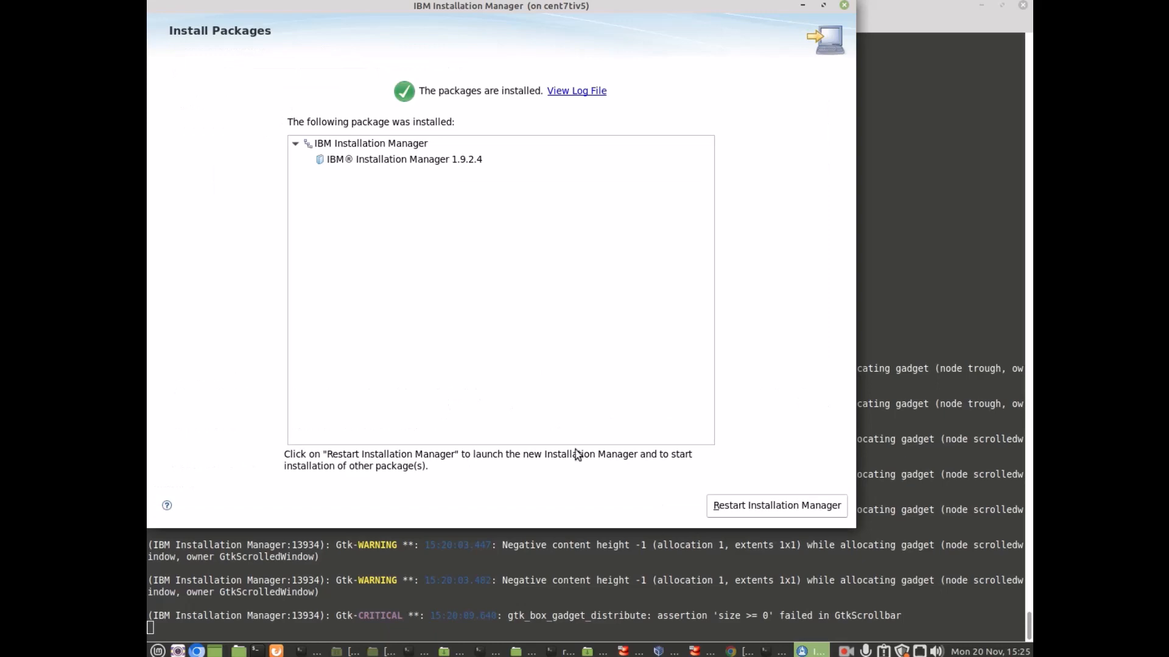
click(715, 499)
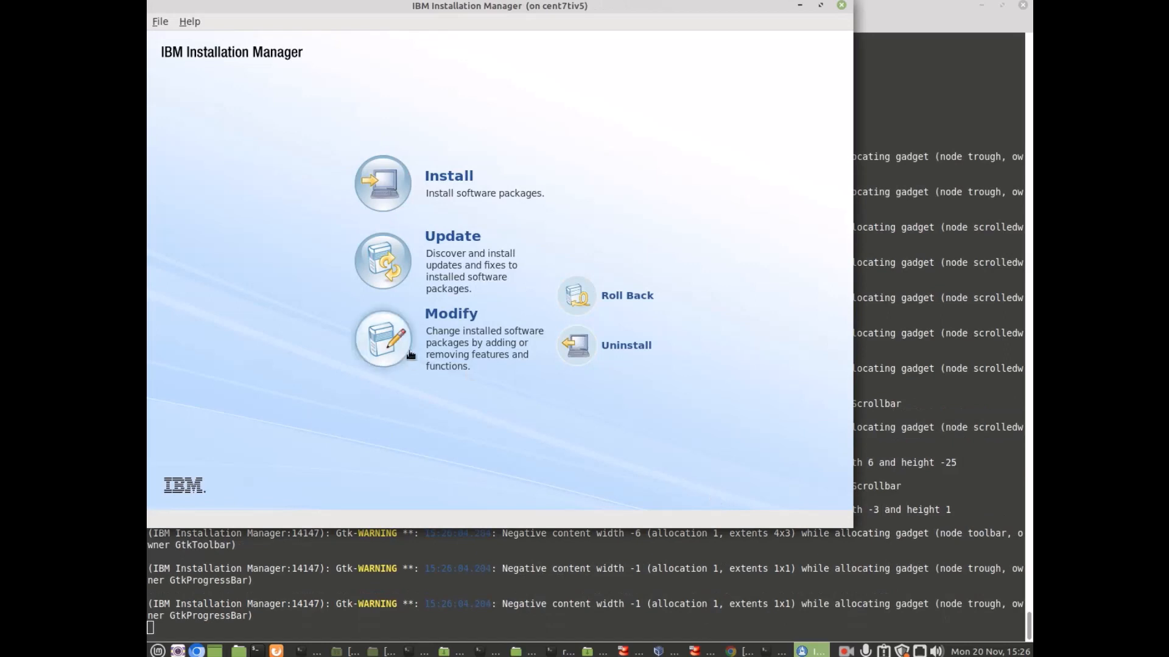
click(161, 21)
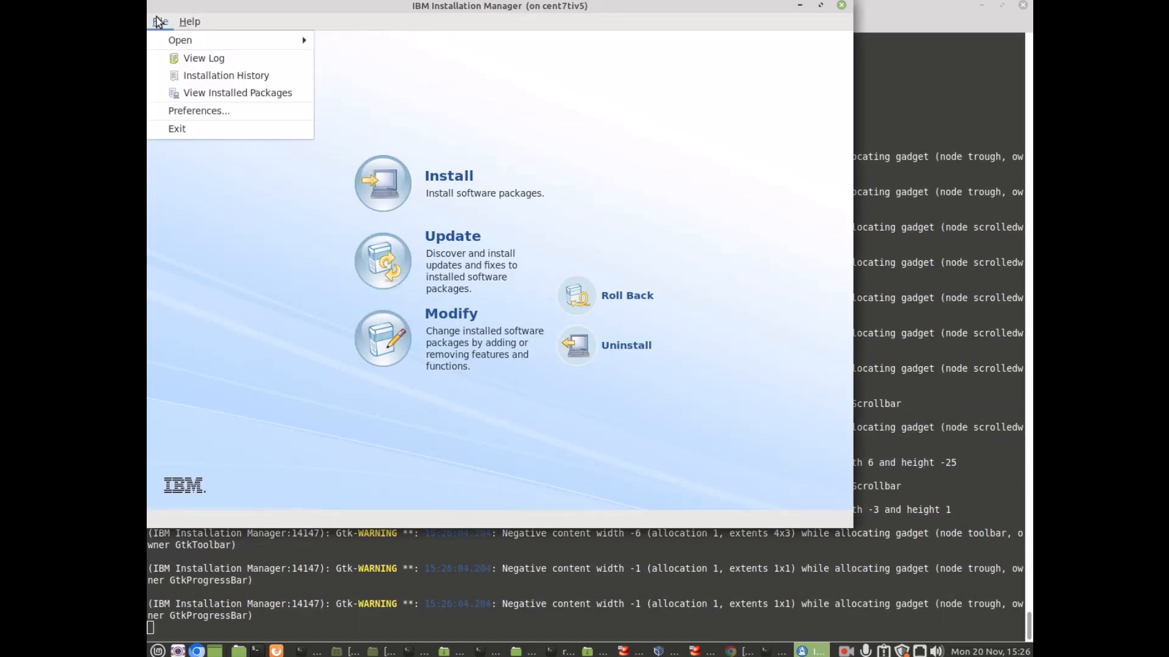
Step: Remove the /tmp/WASD1/repository.config repository from the Preferences list
click(178, 111)
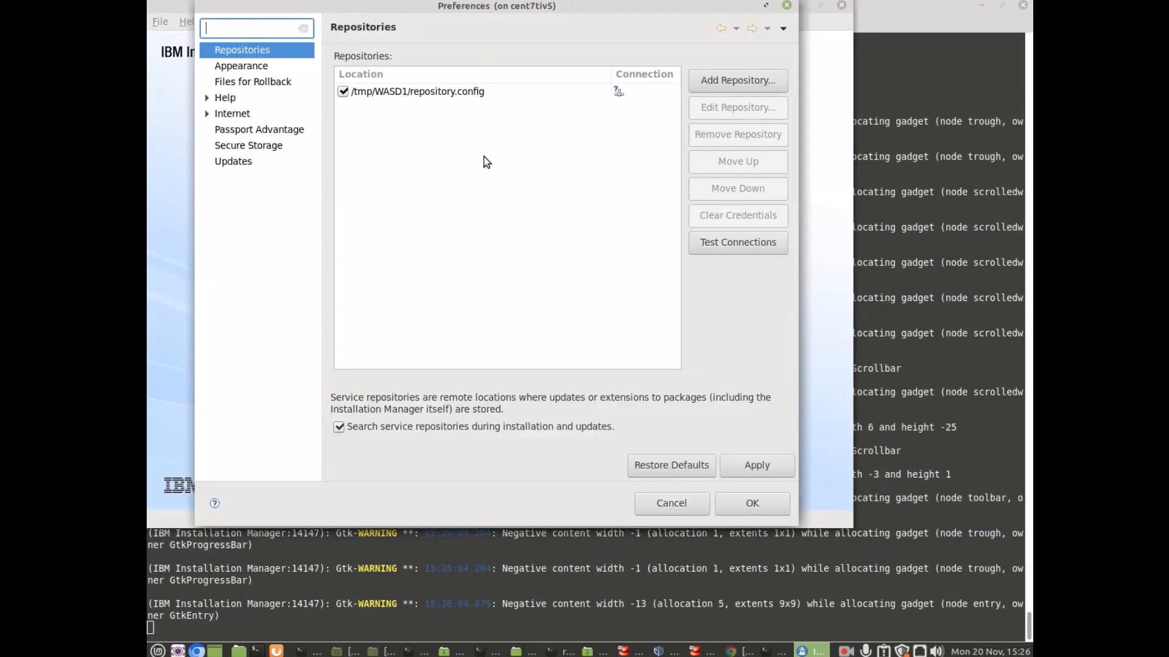
click(463, 93)
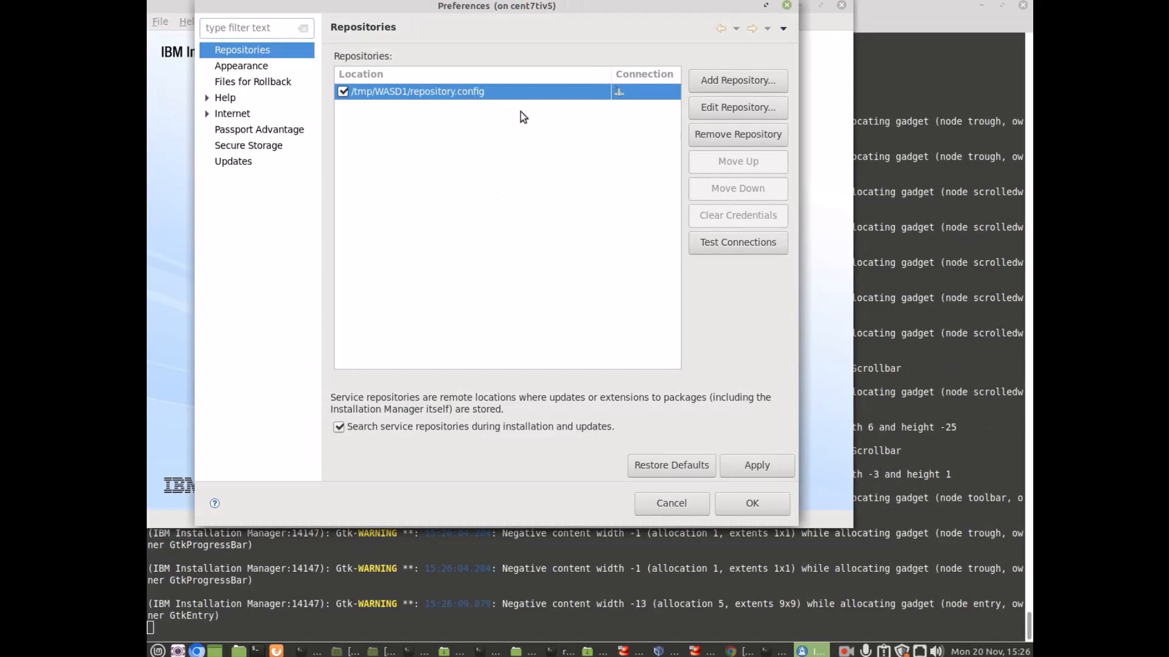
click(717, 136)
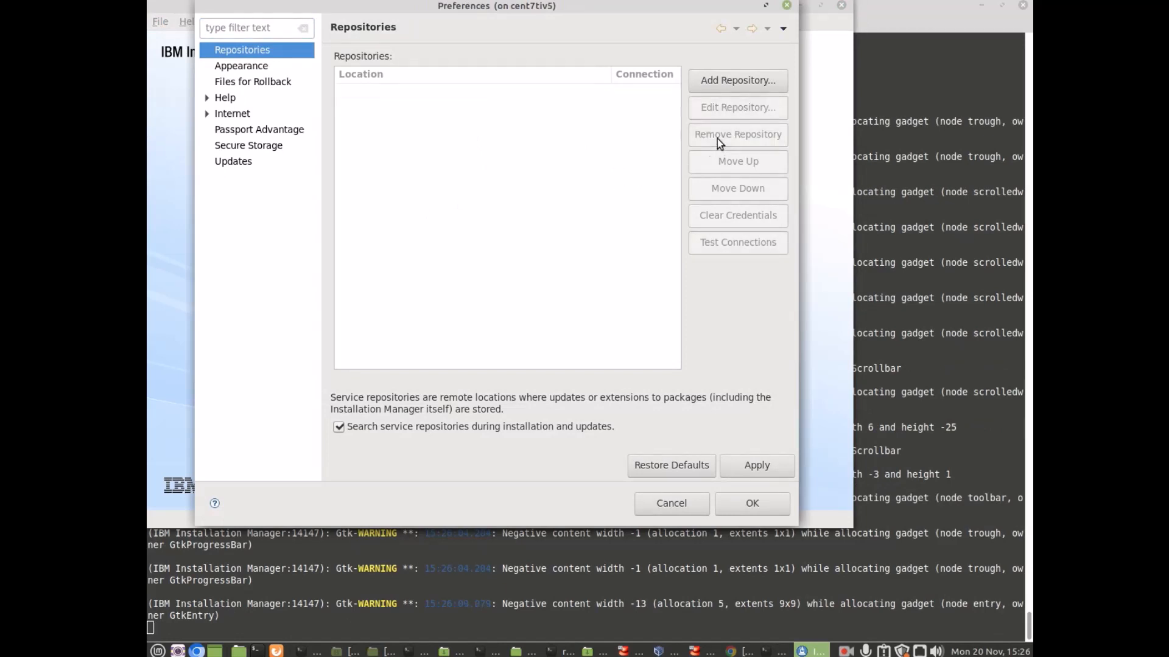
Step: Begin adding a new repository and copy the ND.v90 repository URL from the browser
click(706, 80)
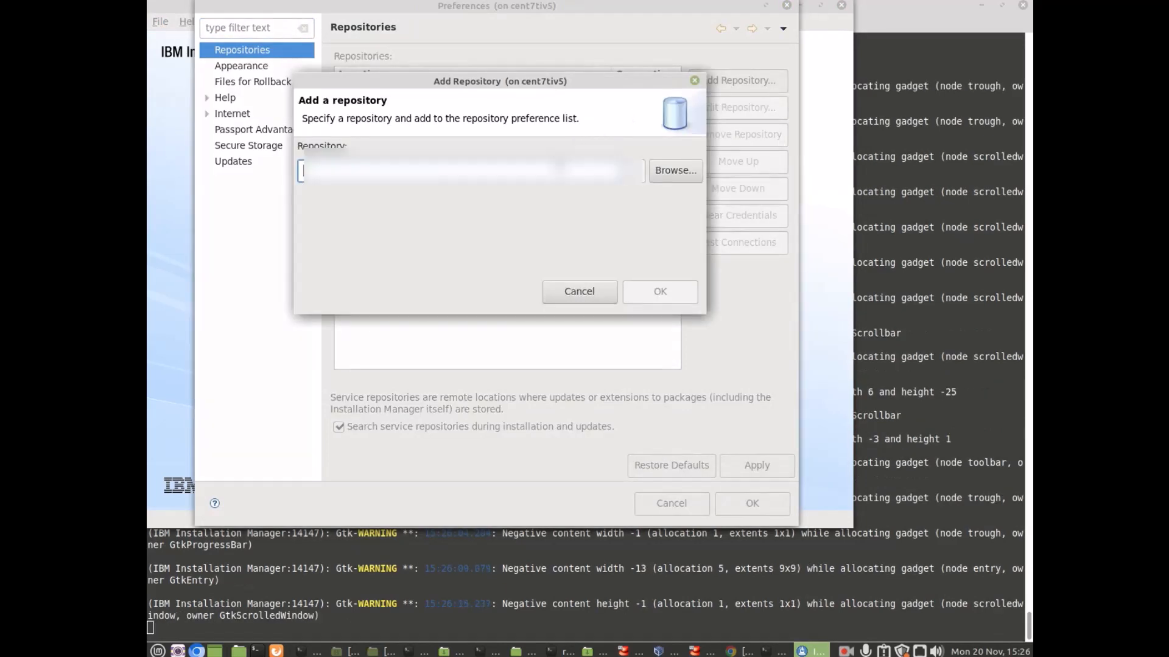
key(ctrl+v)
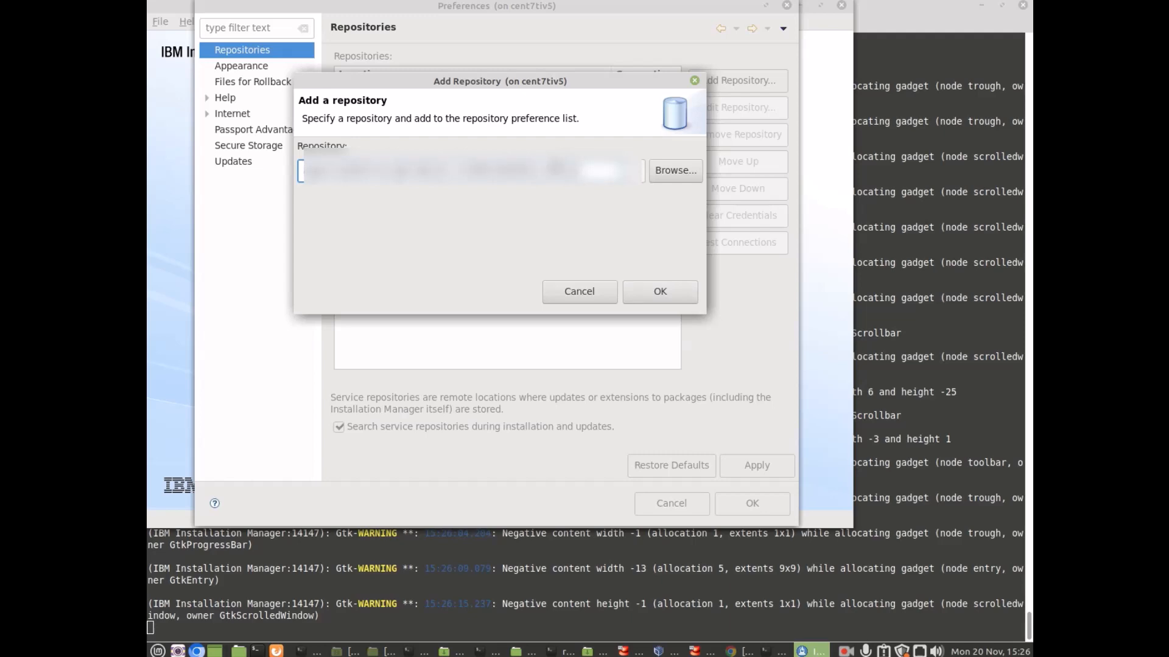
key(ctrl+a)
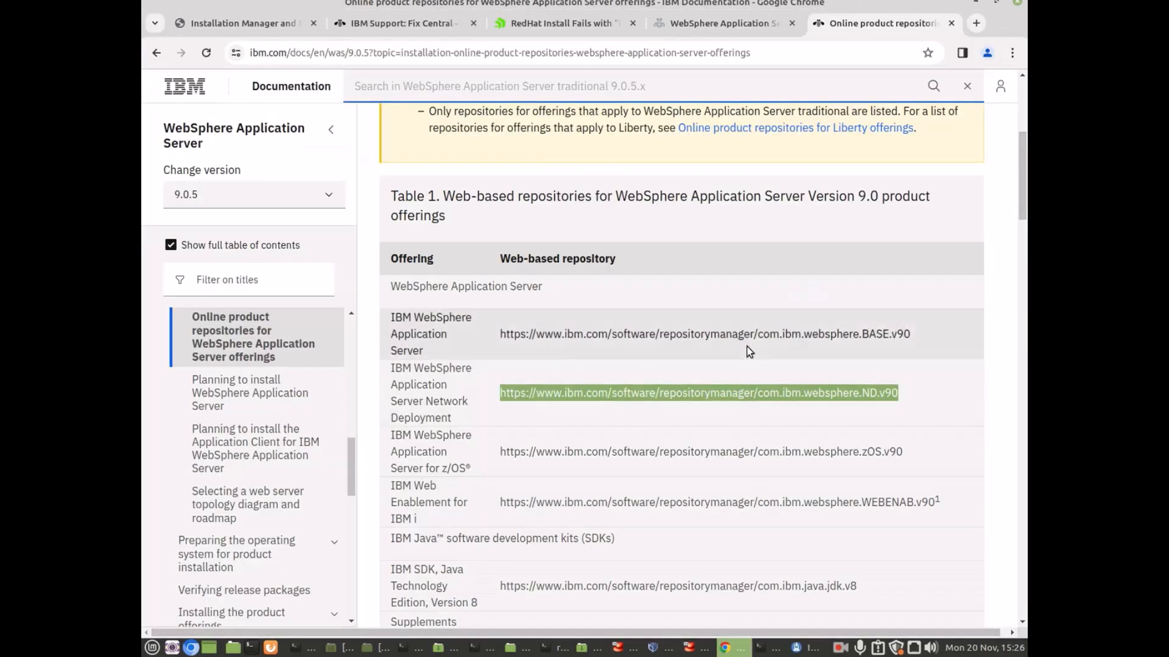
right_click(783, 399)
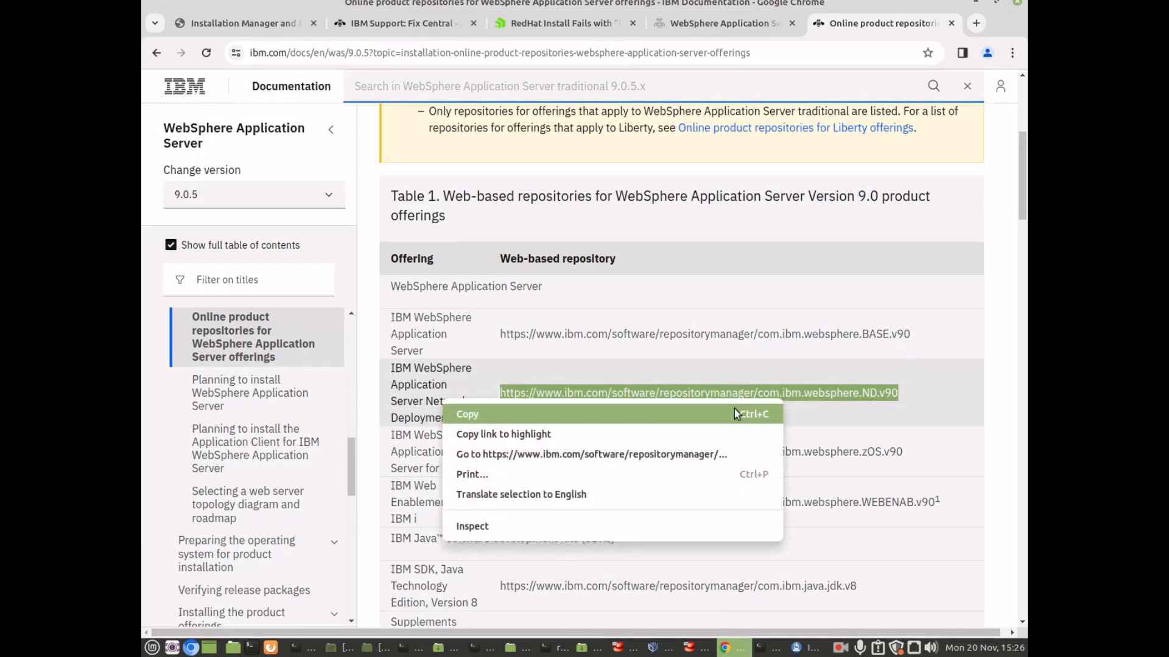
click(732, 414)
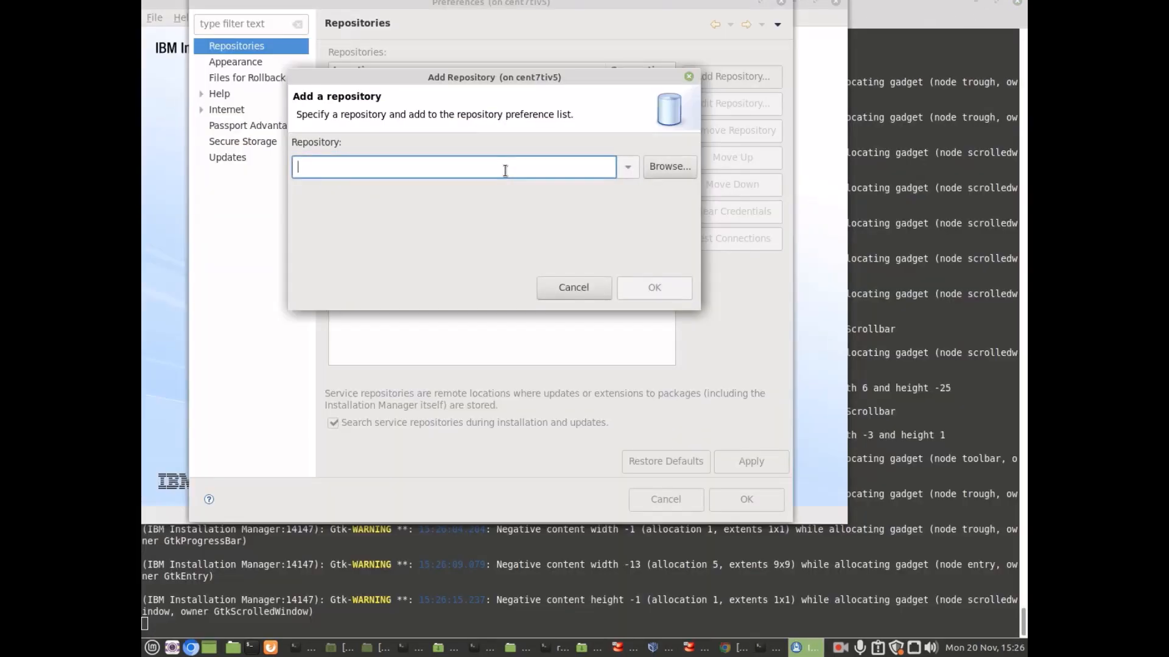
Step: Add the ND.v90 repository URL, entering and saving your IBM ID user name and password
key(ctrl+v)
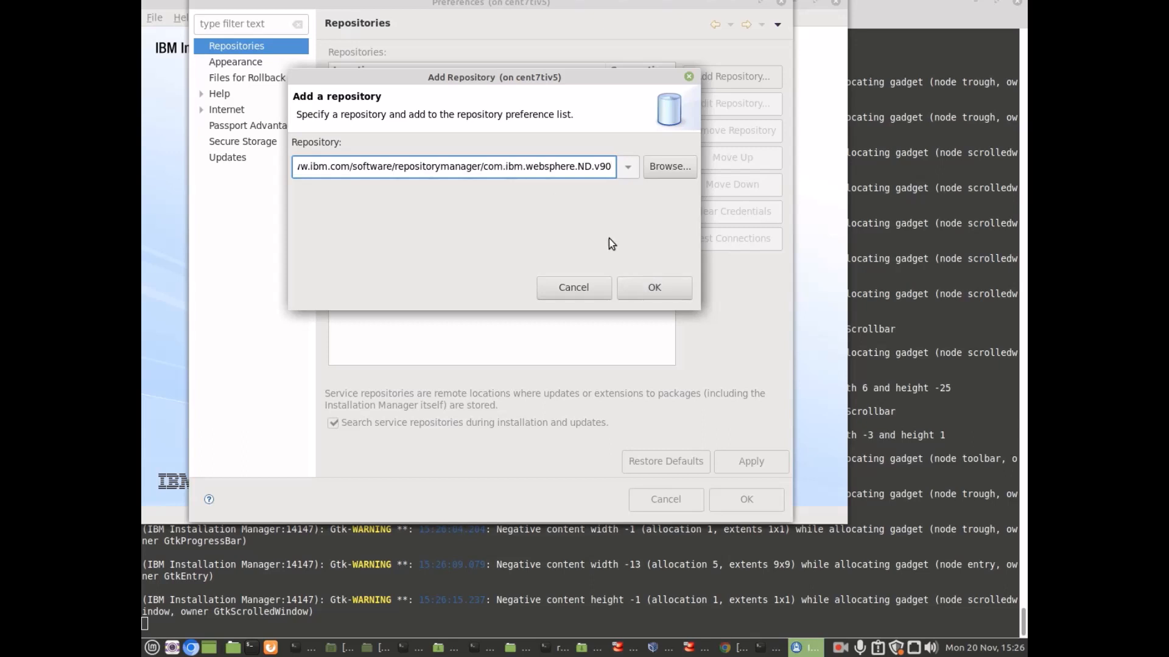
click(649, 290)
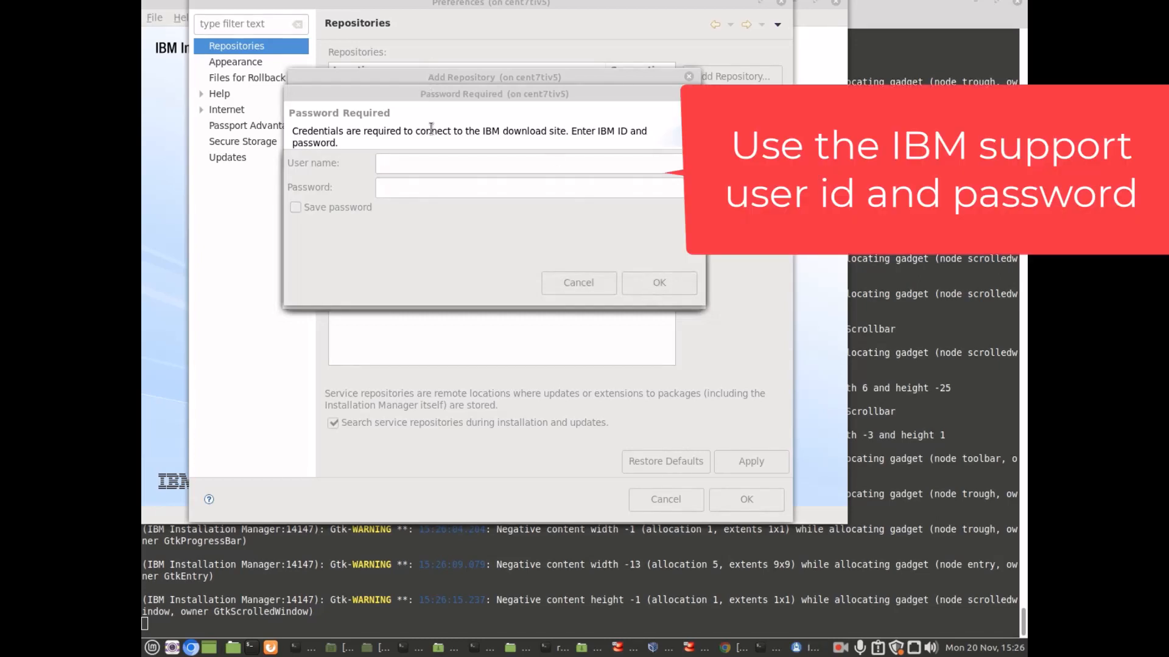
click(431, 161)
text(***)
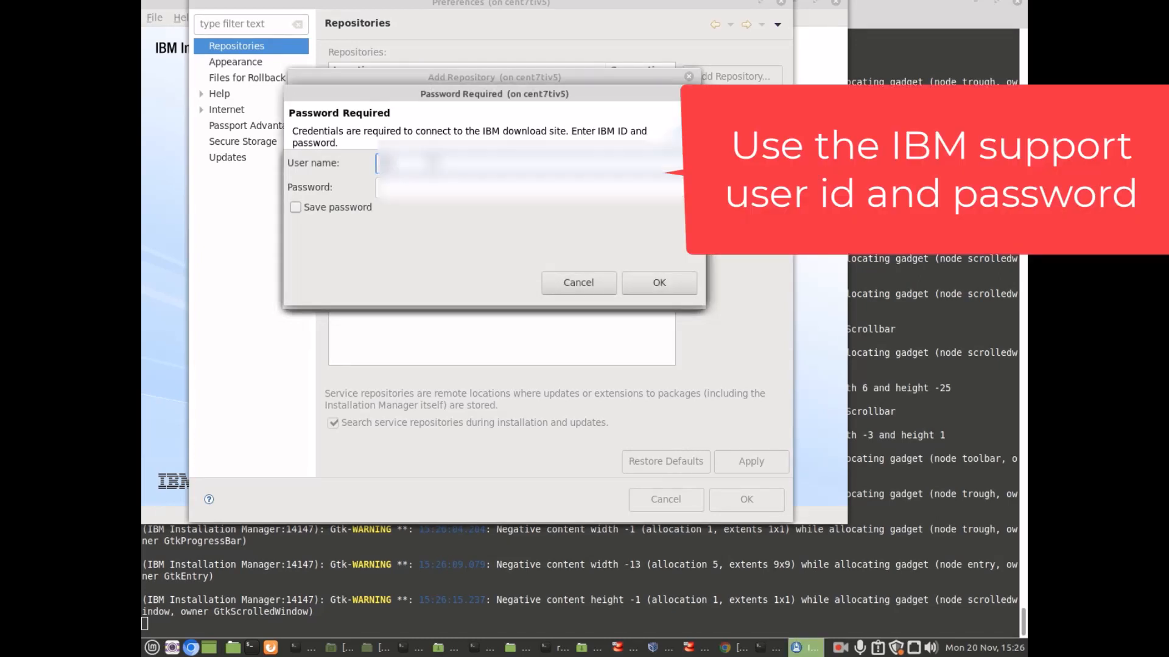
text(******)
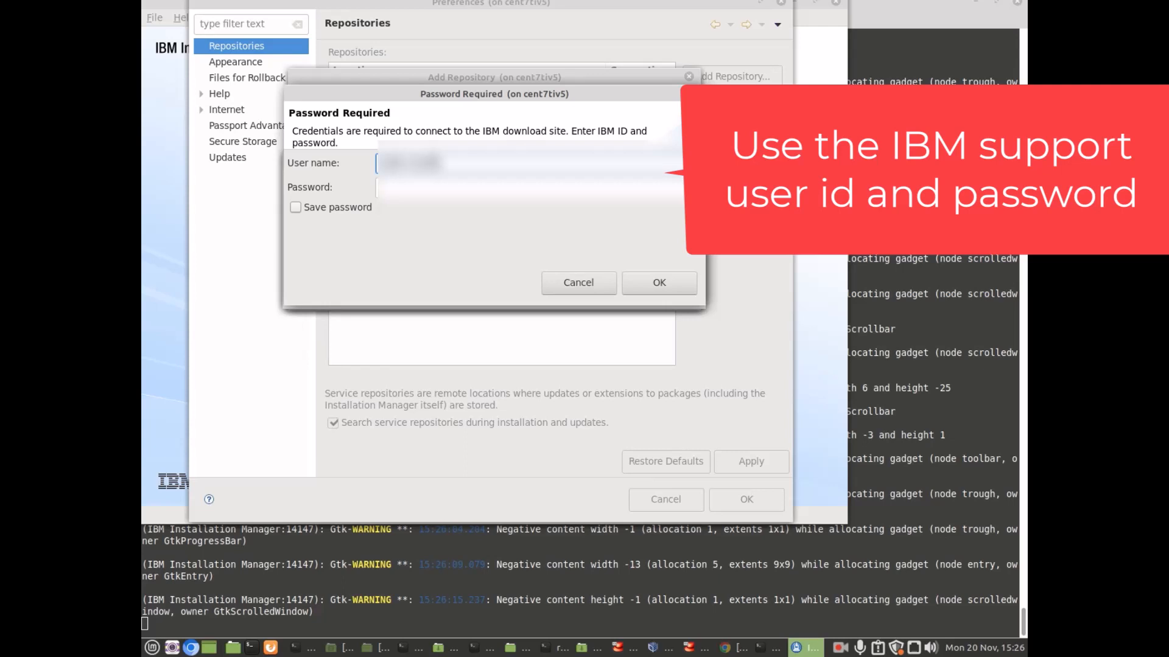
text(******)
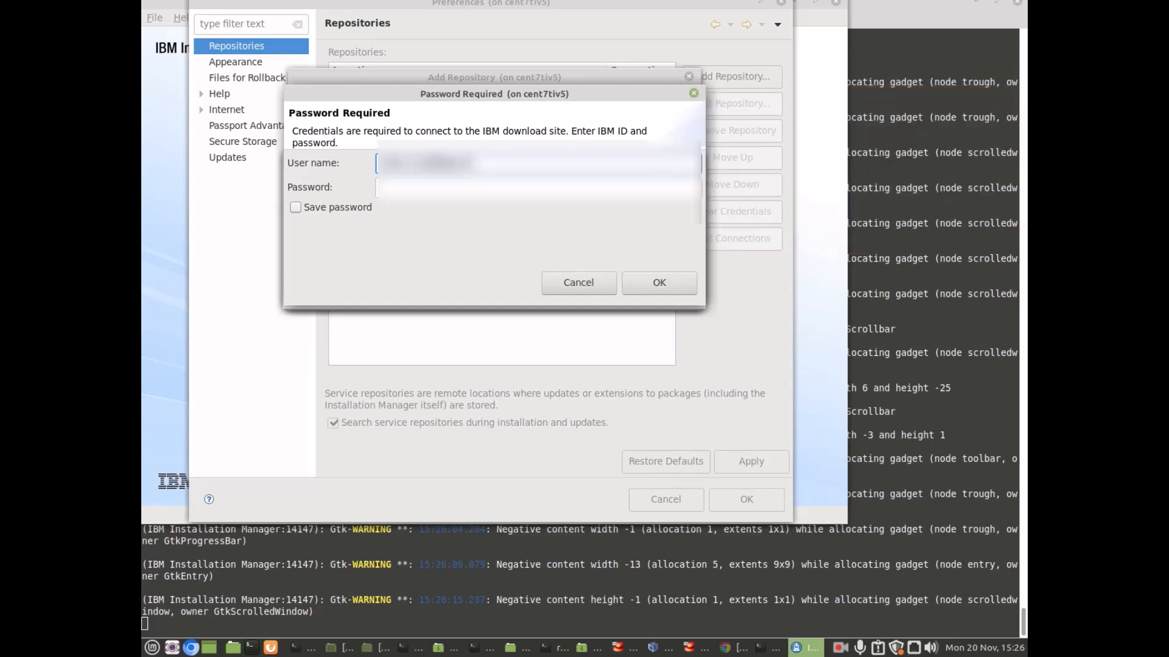
text(****)
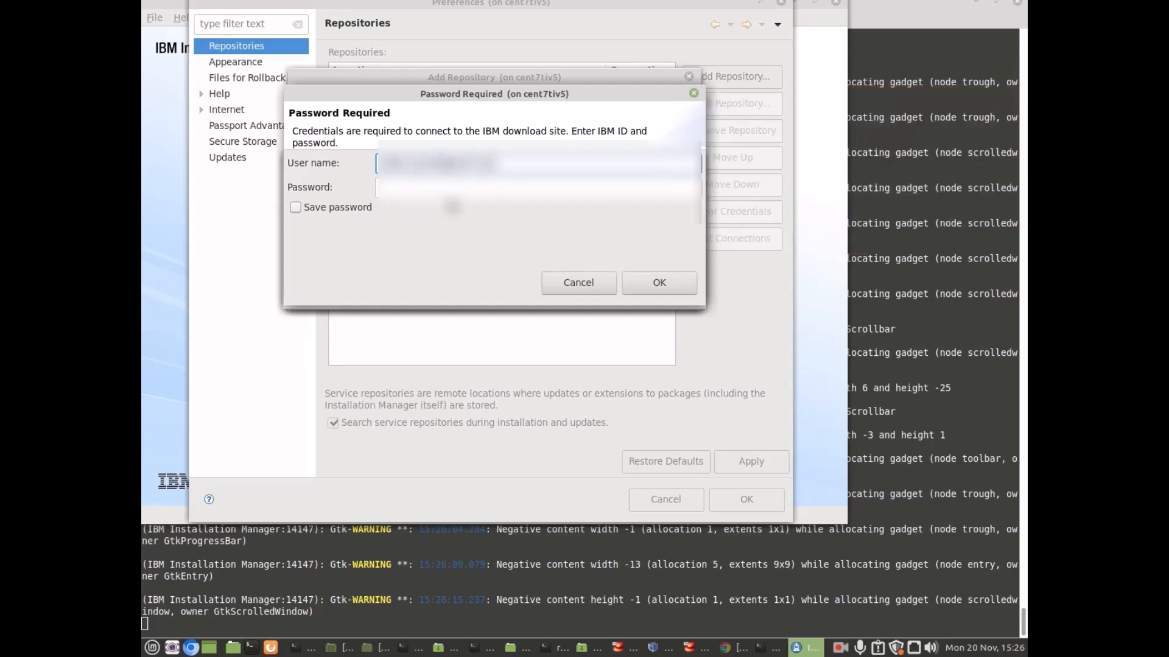
click(466, 191)
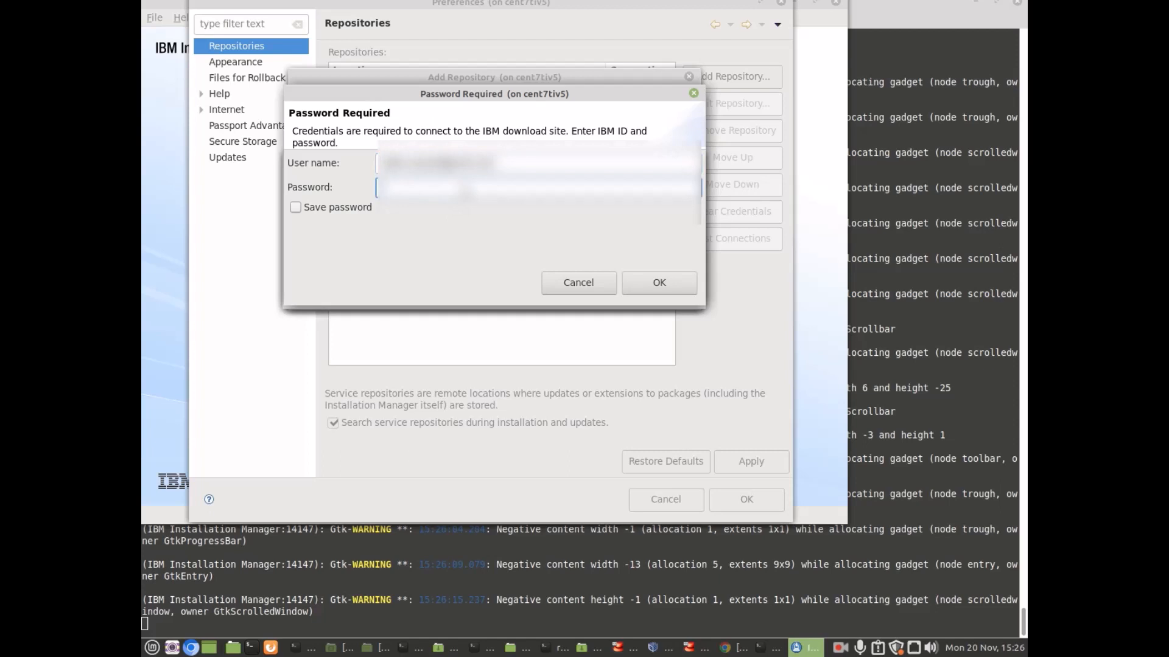
text(******)
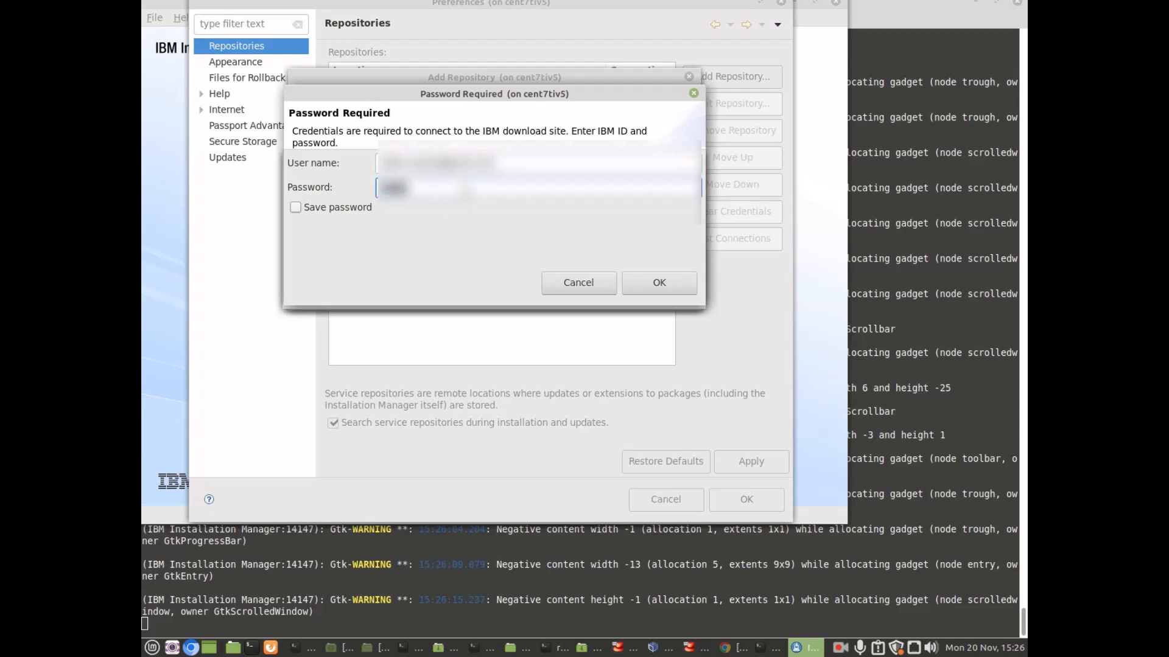
text(*****)
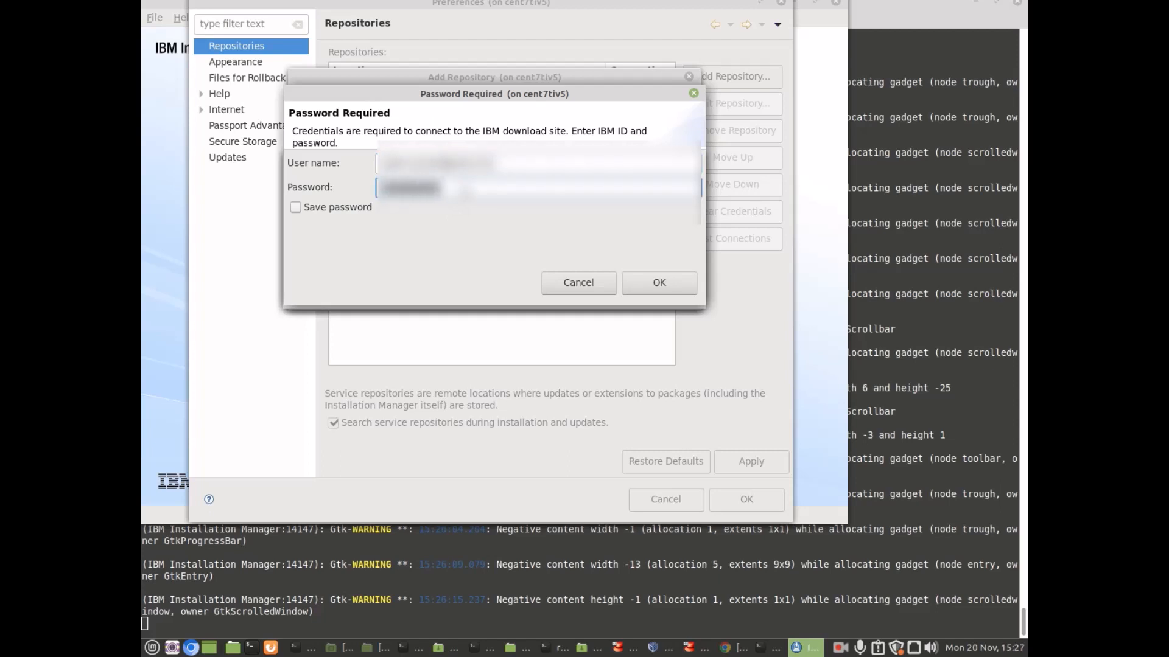
text(*****)
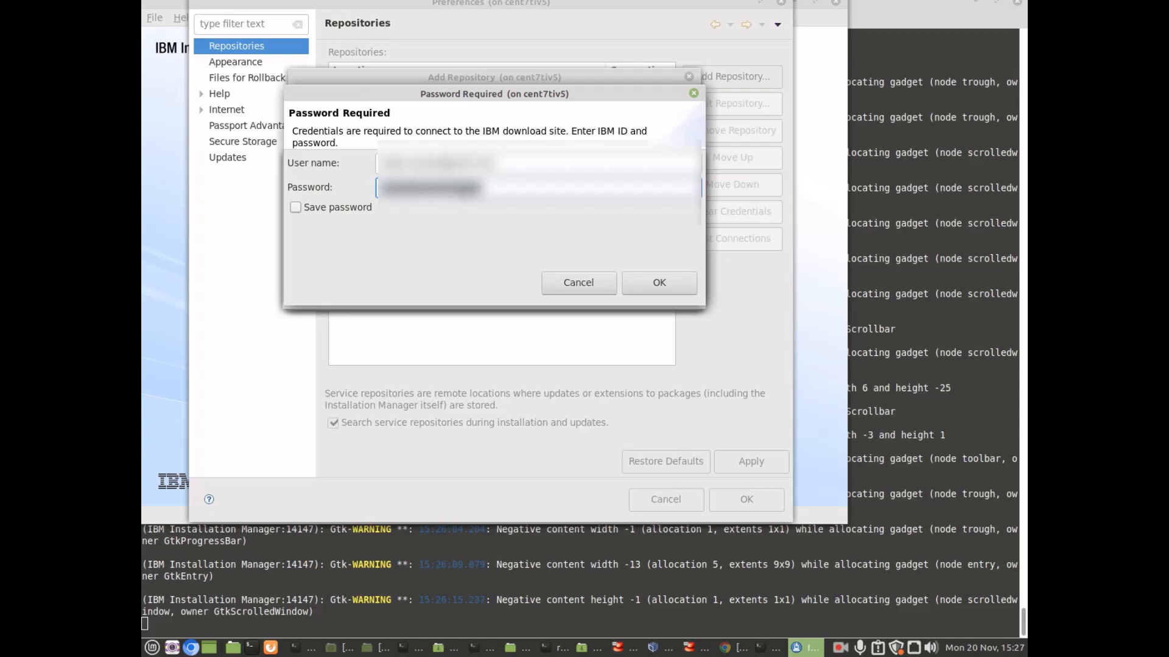
click(296, 207)
click(642, 283)
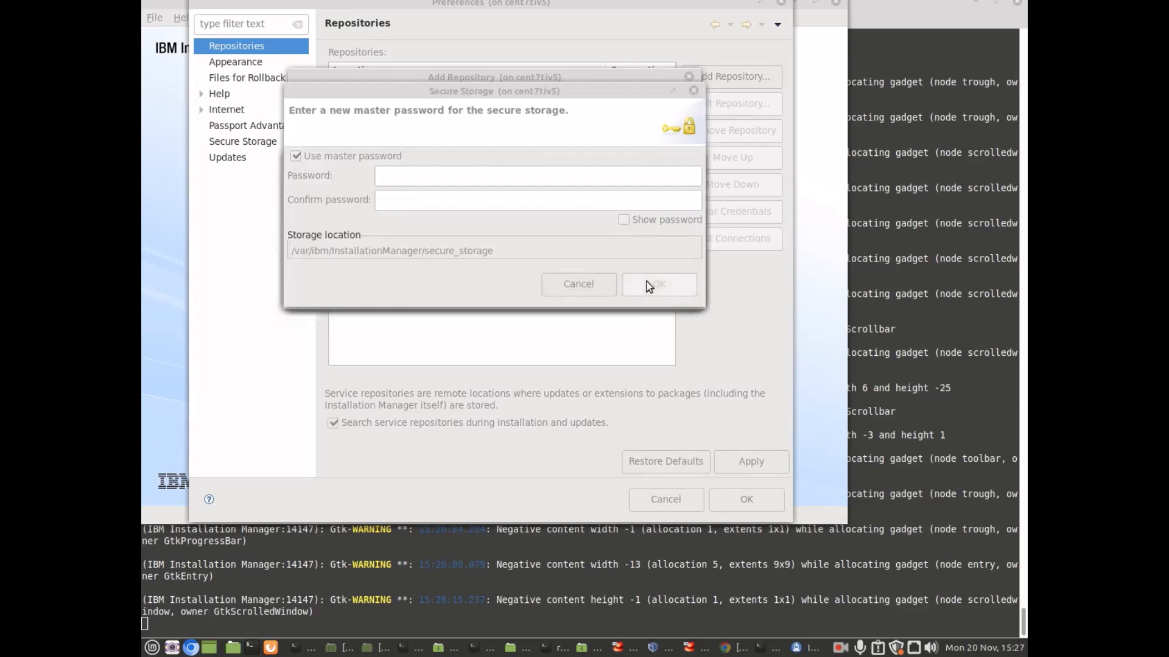
Step: Skip the master password, confirm the ND.v90 repository connects, save Preferences, and begin Install
click(296, 157)
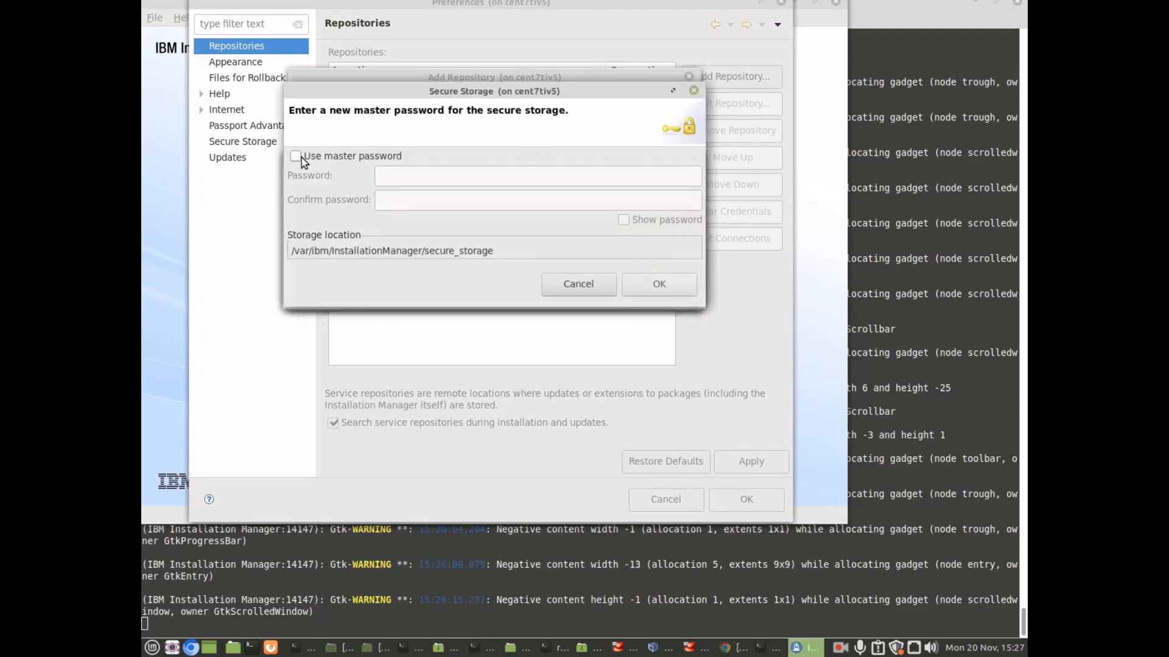
click(659, 285)
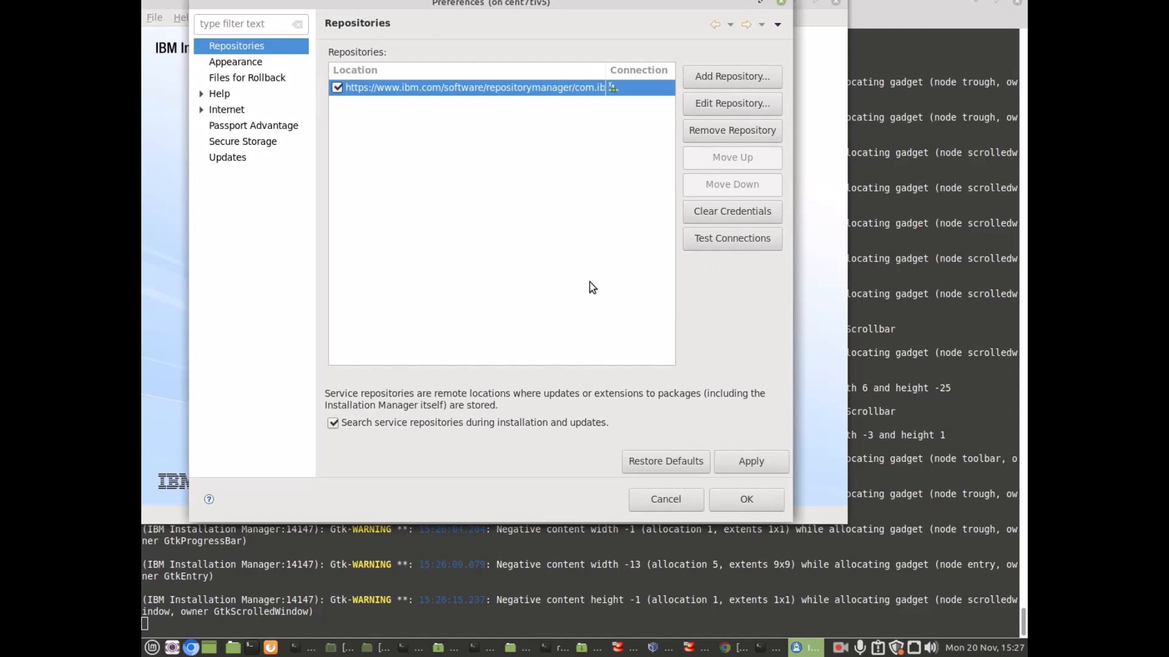
click(714, 242)
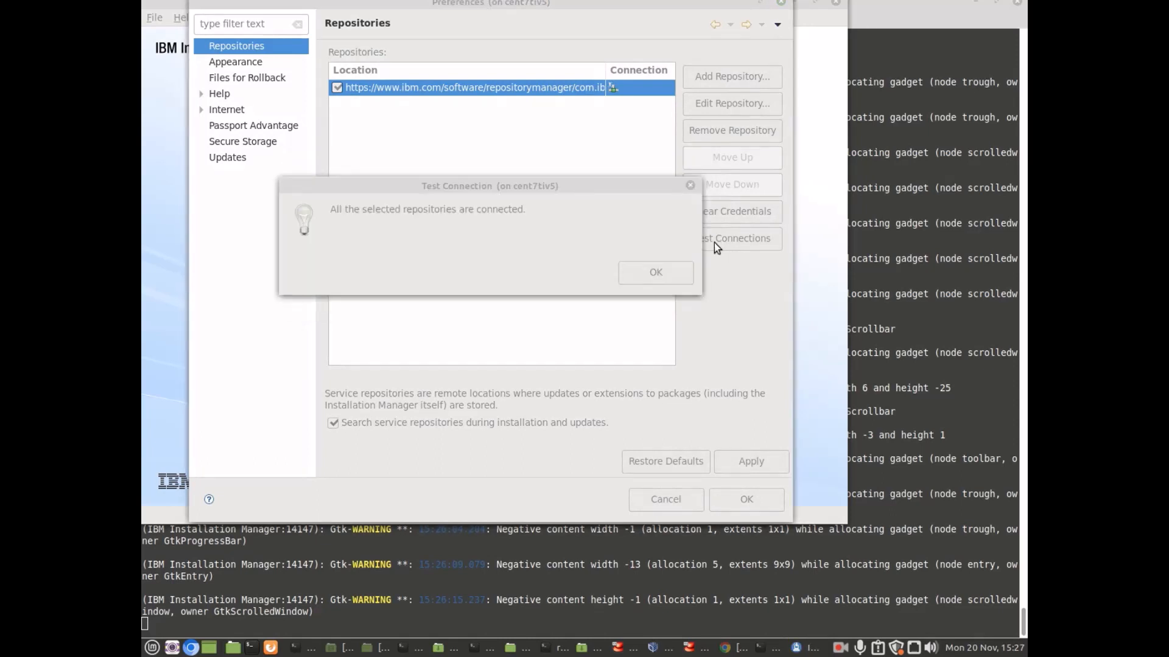
click(678, 274)
click(747, 499)
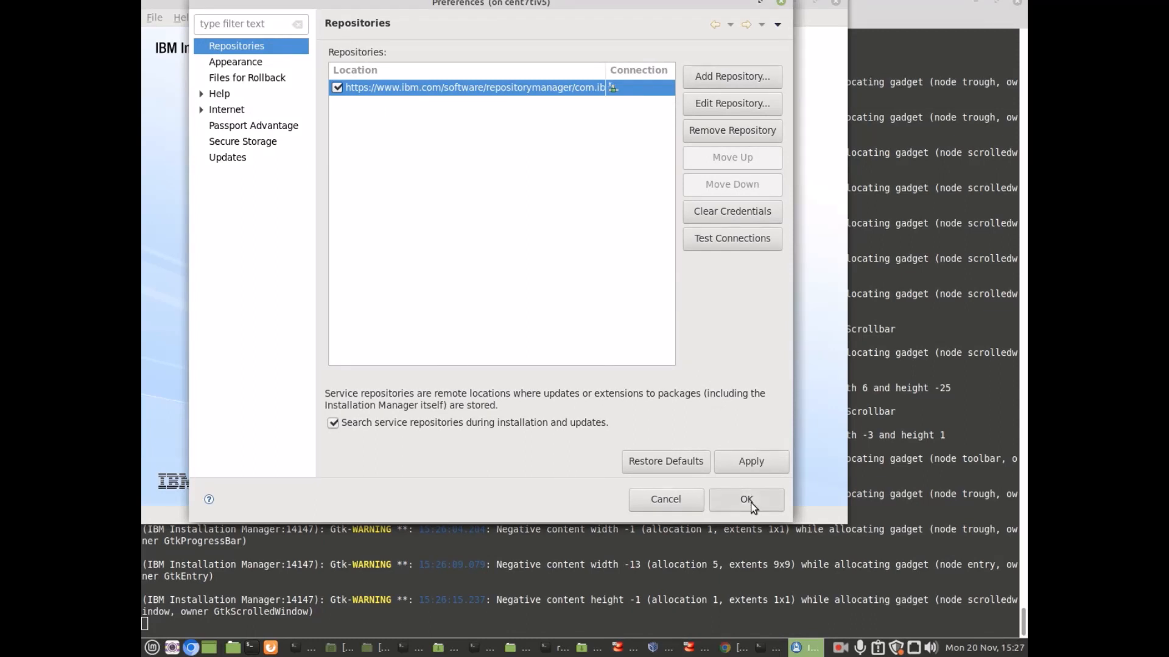
click(430, 178)
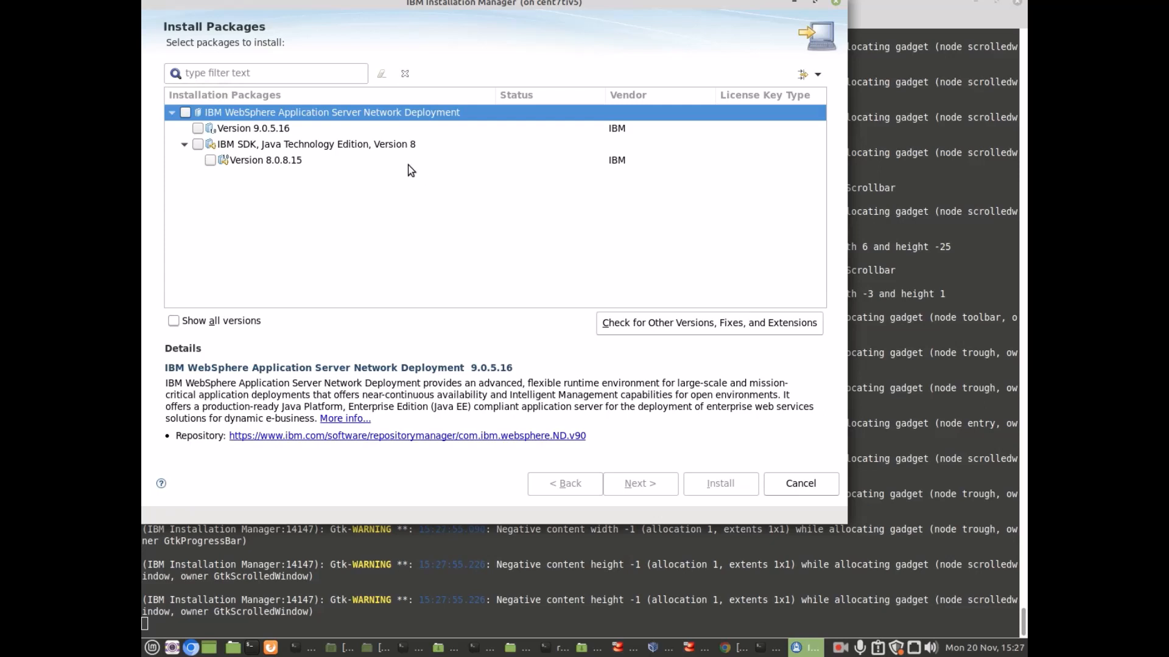
Step: Select WebSphere ND 9.0.5.16 with IBM SDK Java 8.0.8.15 and continue to the licenses
click(186, 112)
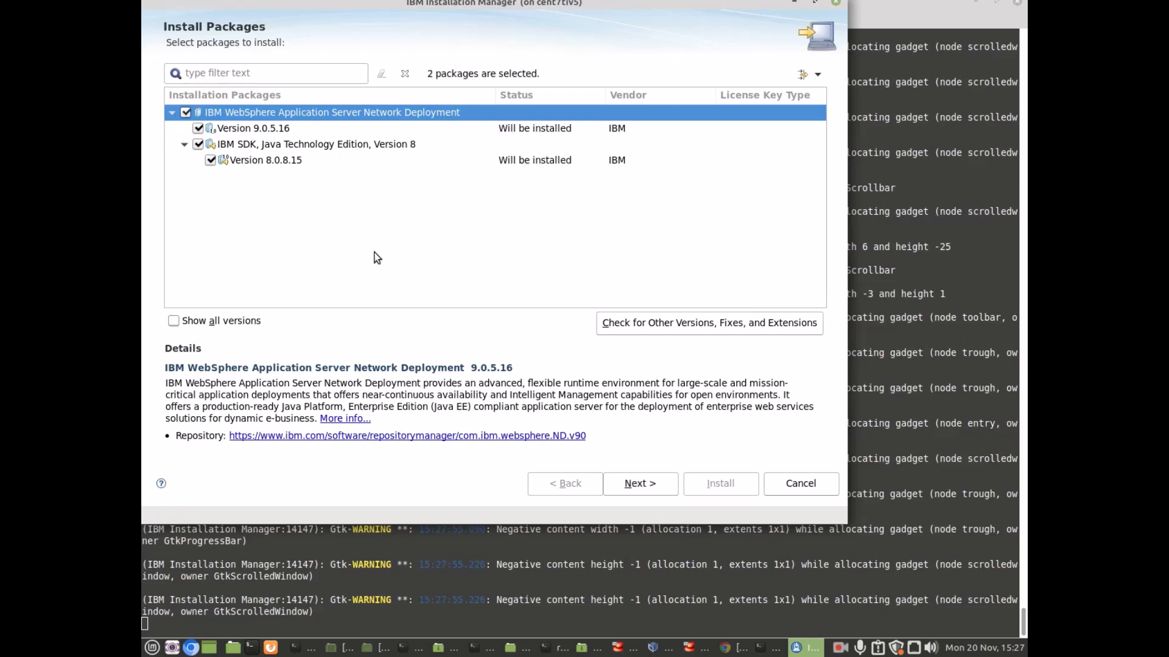
click(664, 488)
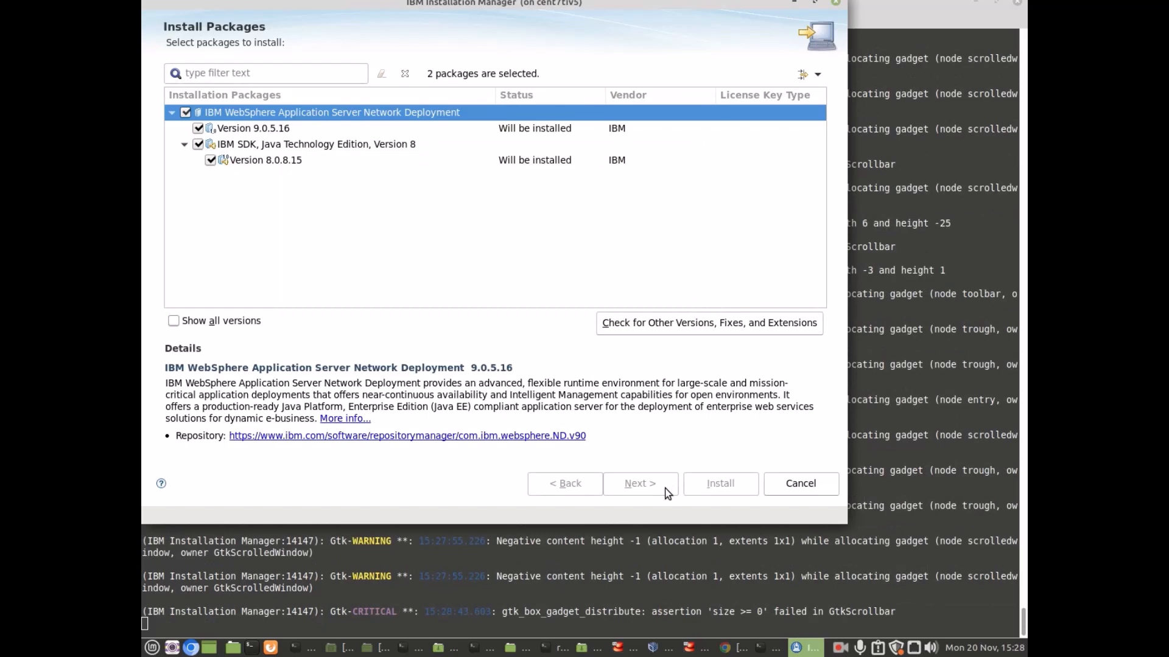
click(665, 488)
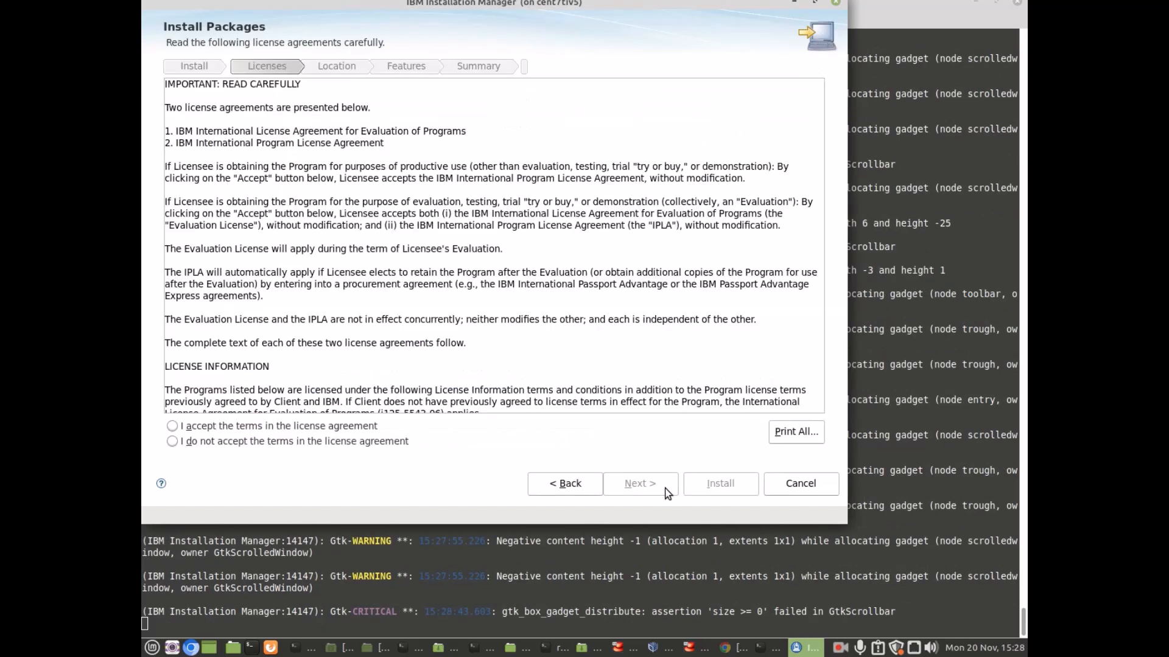
Step: Accept the licenses and keep the default directories, English and default features through to the summary
click(173, 426)
click(642, 484)
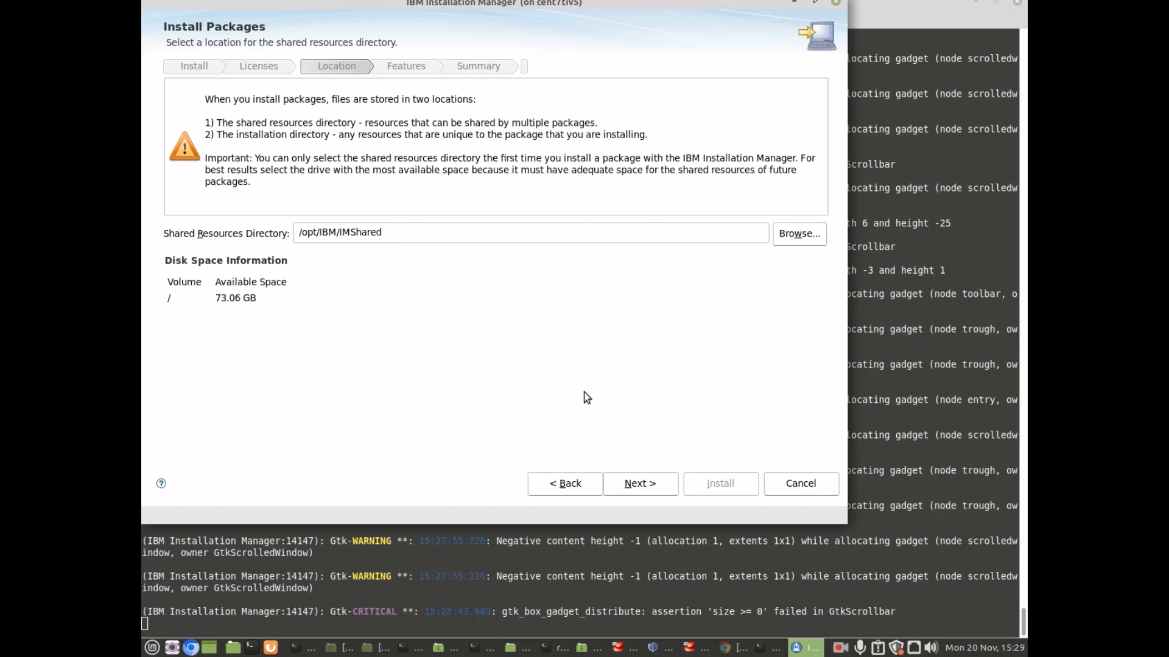
click(640, 485)
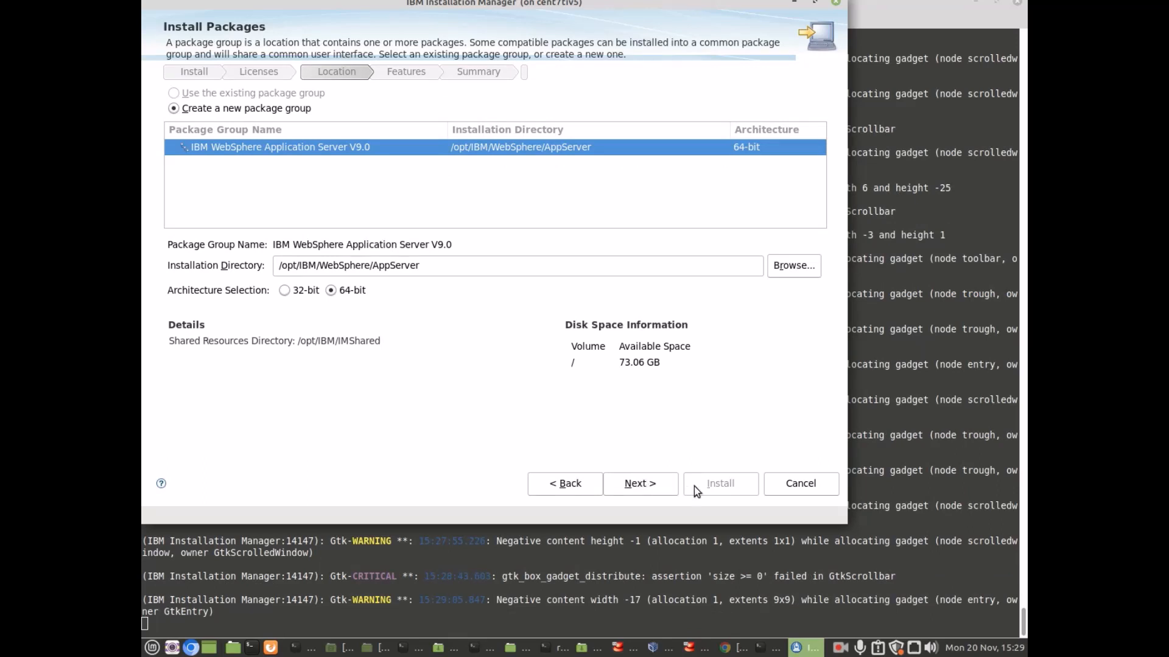
click(654, 483)
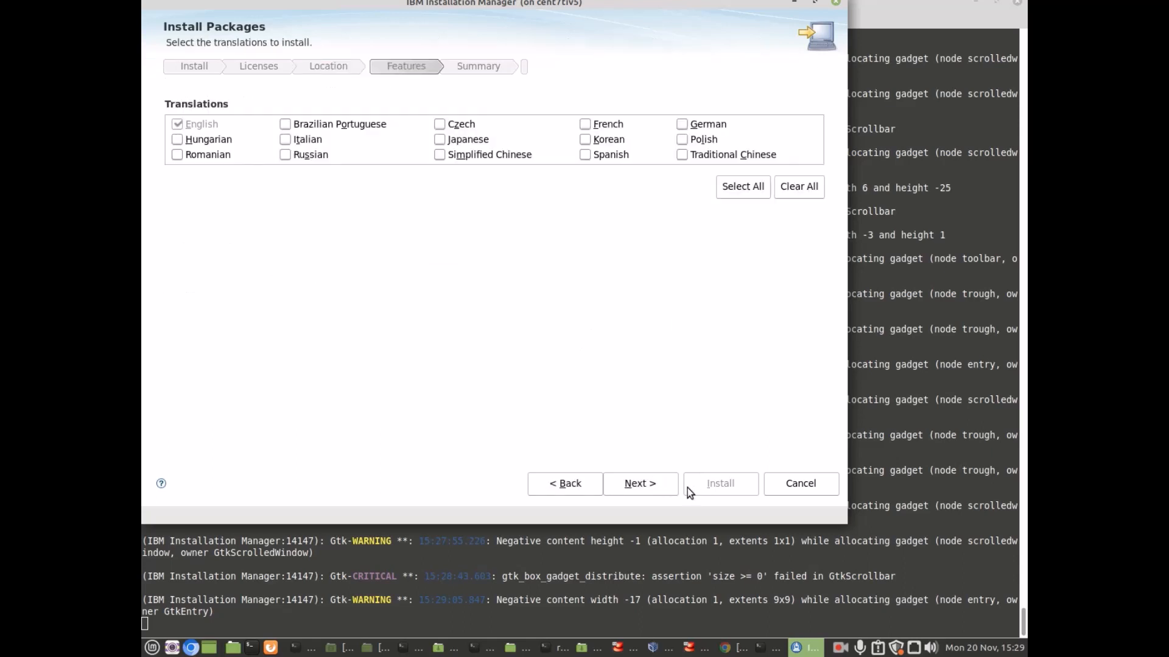
click(663, 485)
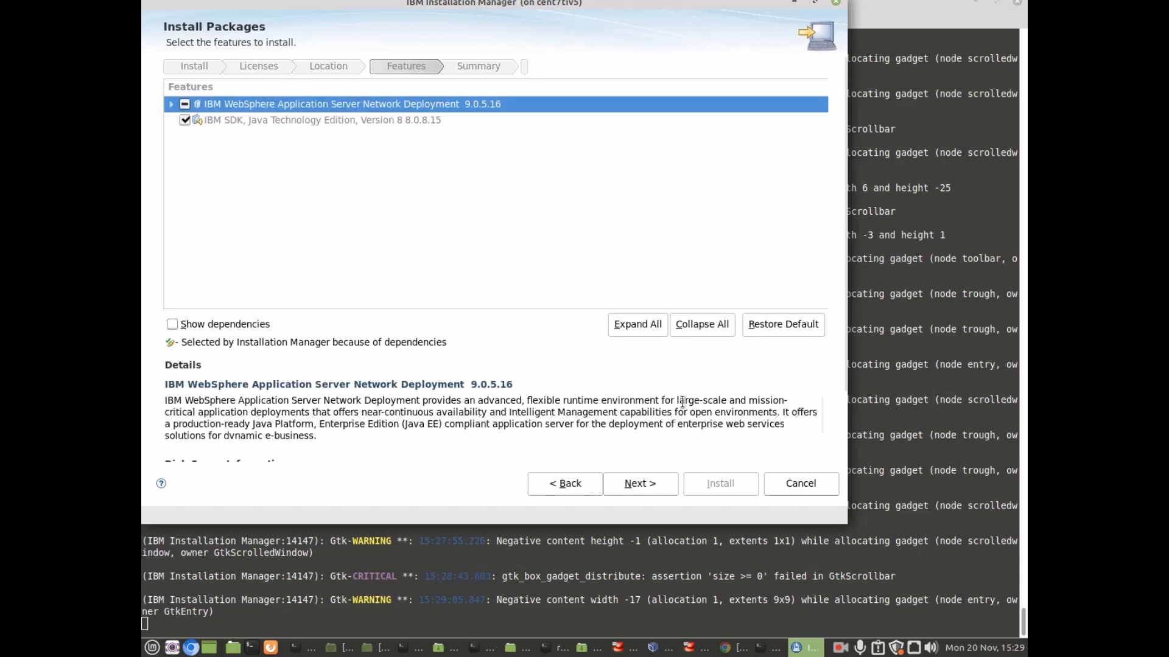
scroll(487, 416, down, 1)
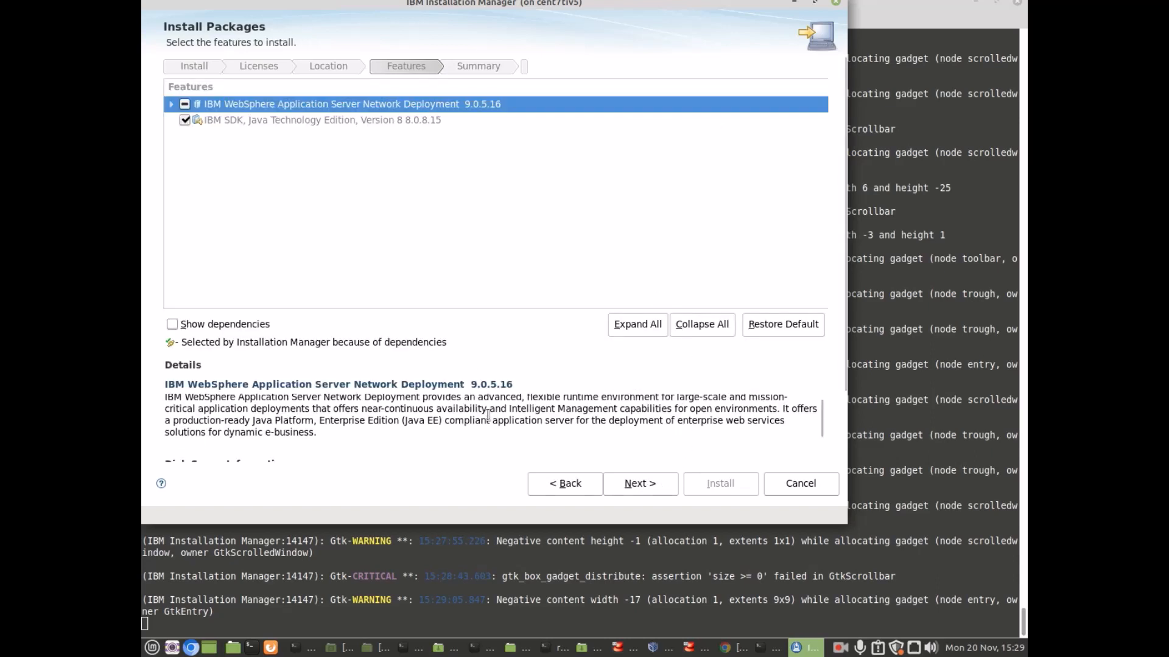
click(632, 485)
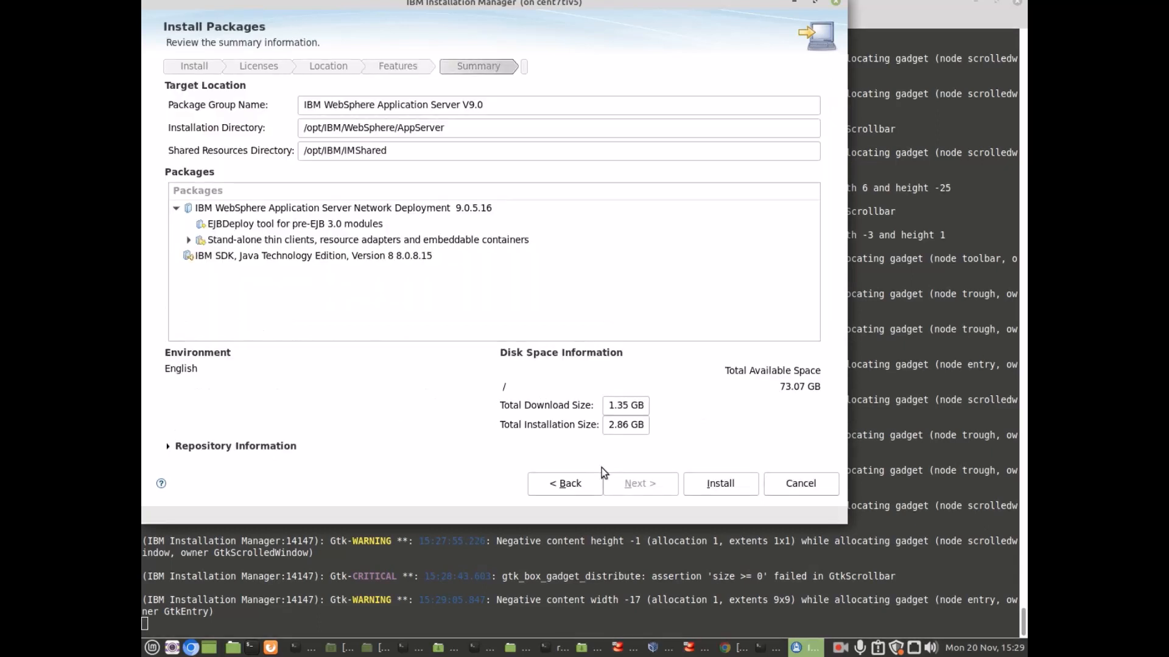
Step: Install WebSphere ND 9.0.5.16 and IBM SDK Java 8.0.8.15 to /opt/IBM/WebSphere/AppServer
click(719, 490)
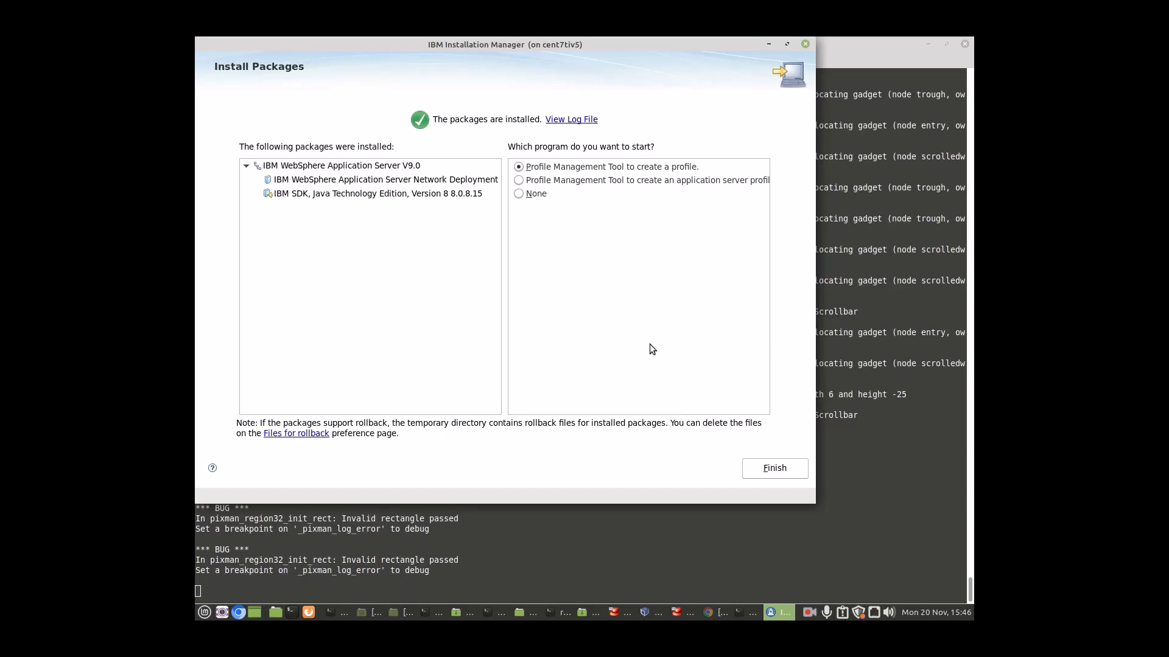
Step: Finish the installer and start a new Application server profile with Typical profile creation
click(783, 478)
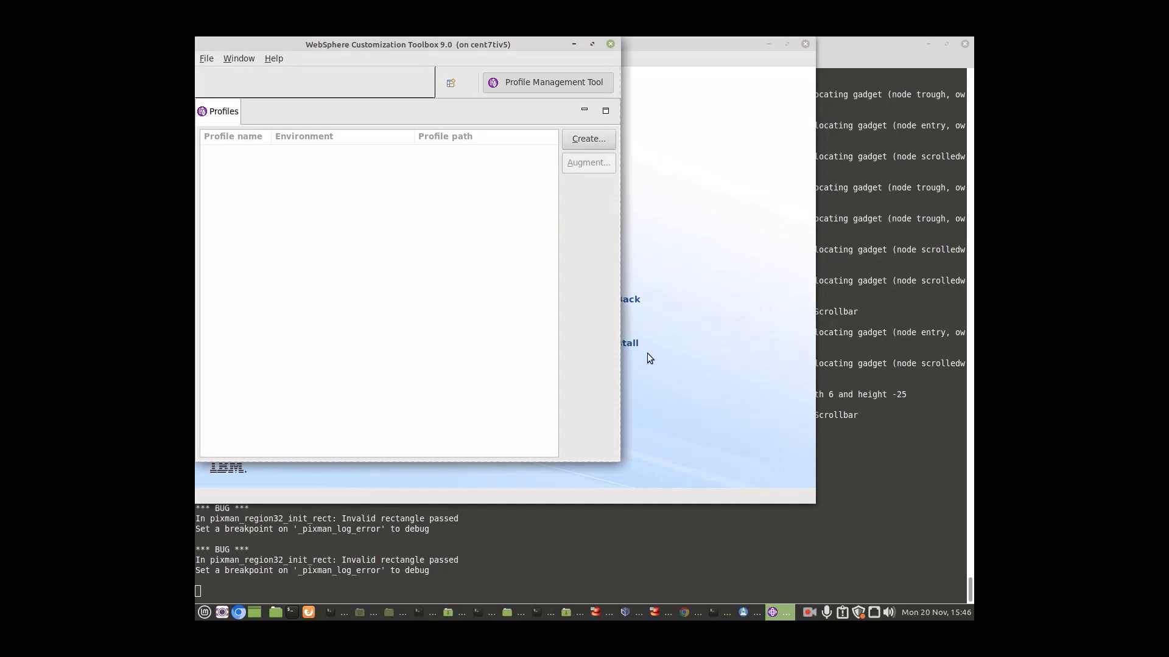
drag(465, 49, 509, 70)
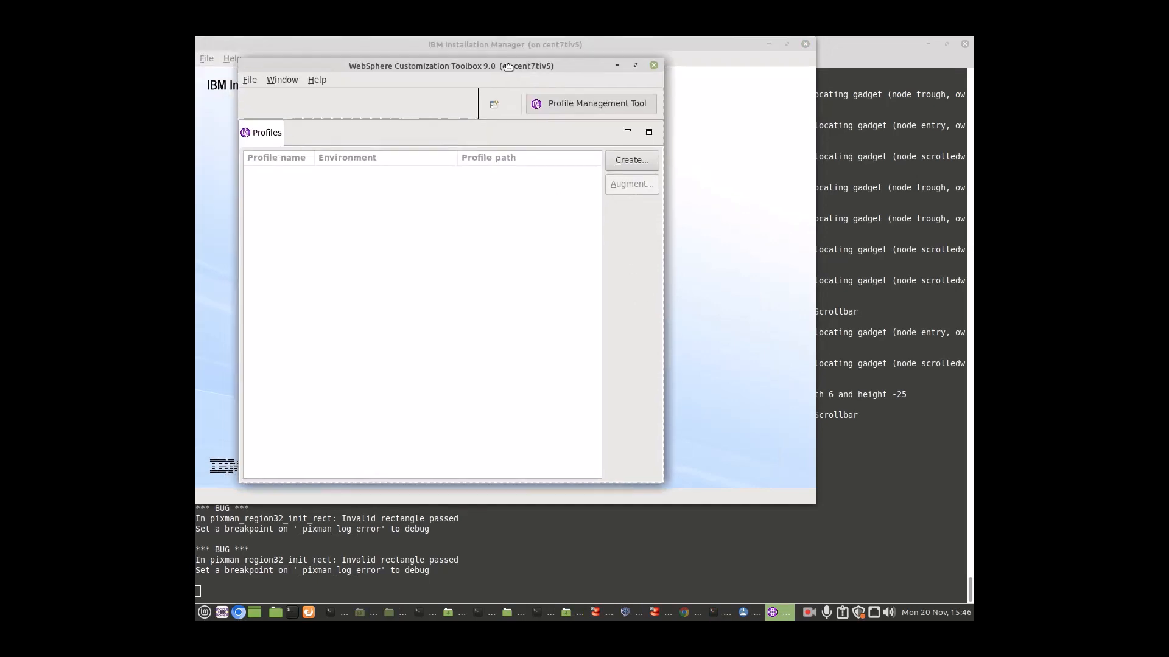
click(632, 161)
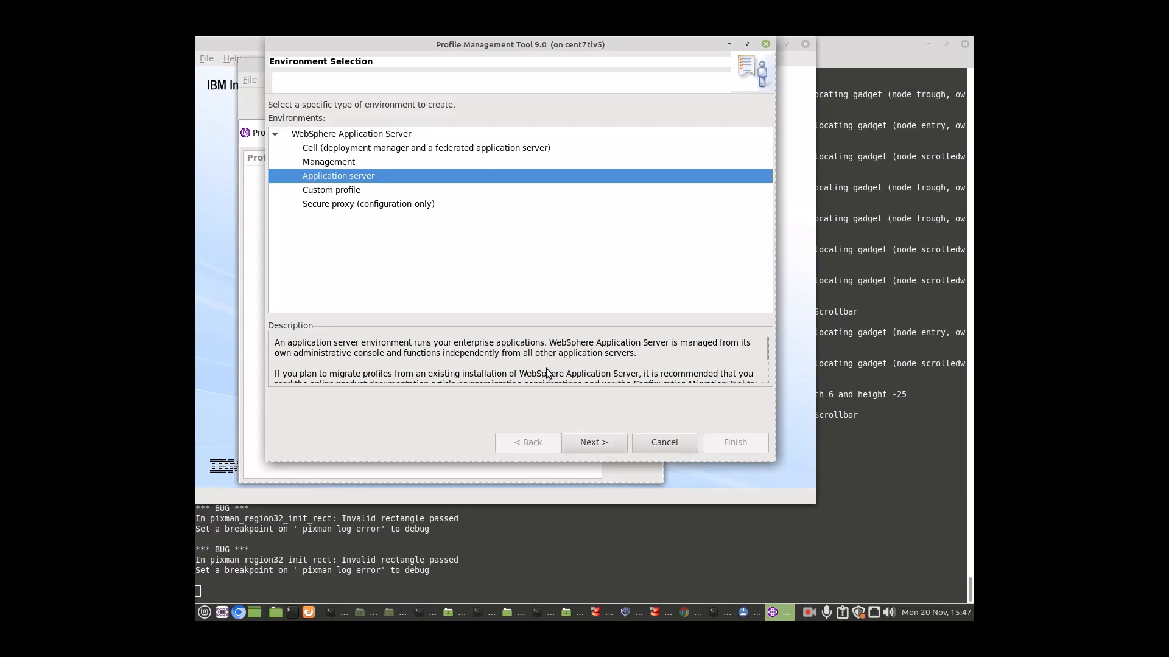
click(587, 445)
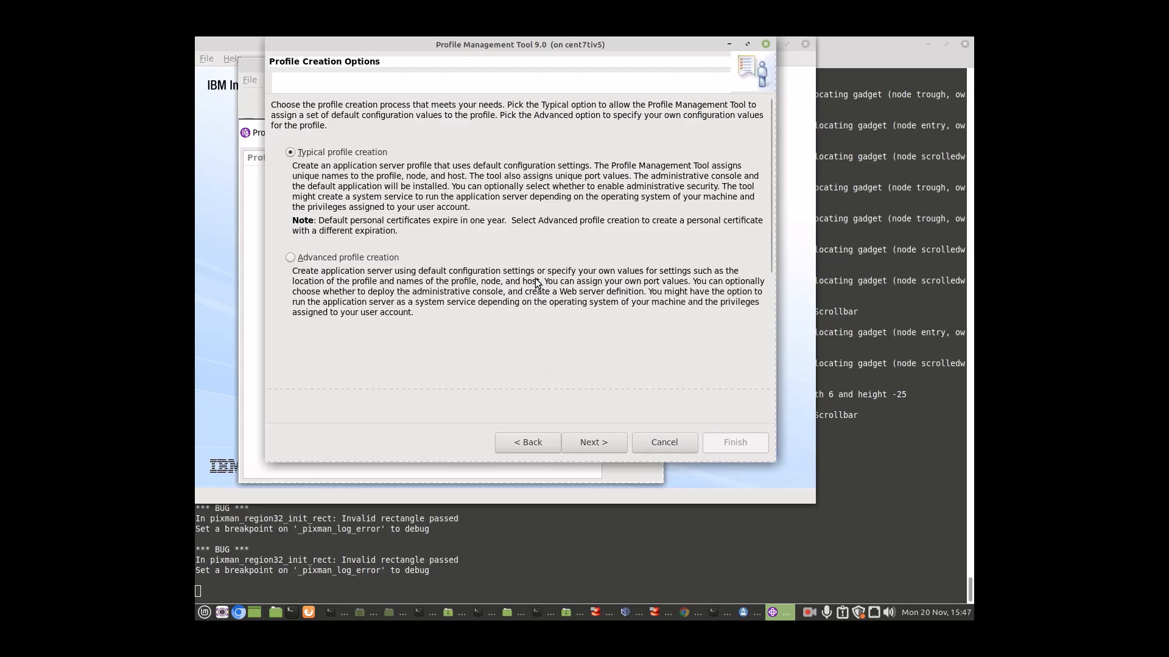
click(599, 443)
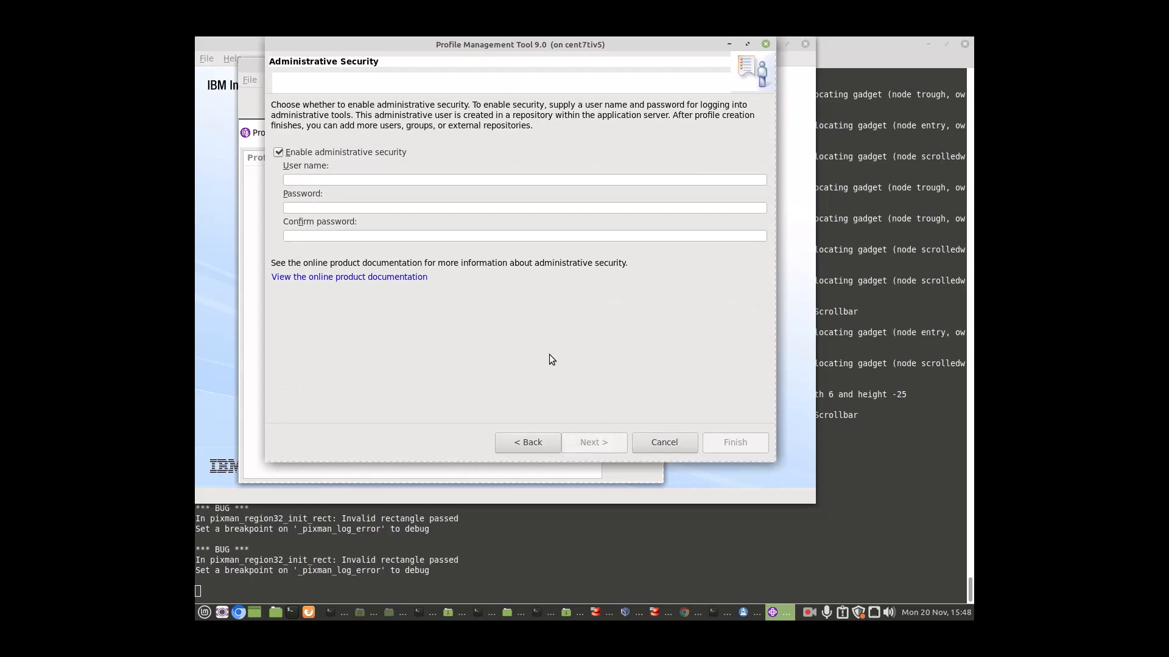
Step: Enable administrative security with the admin user name and a matching password and confirmation
click(396, 181)
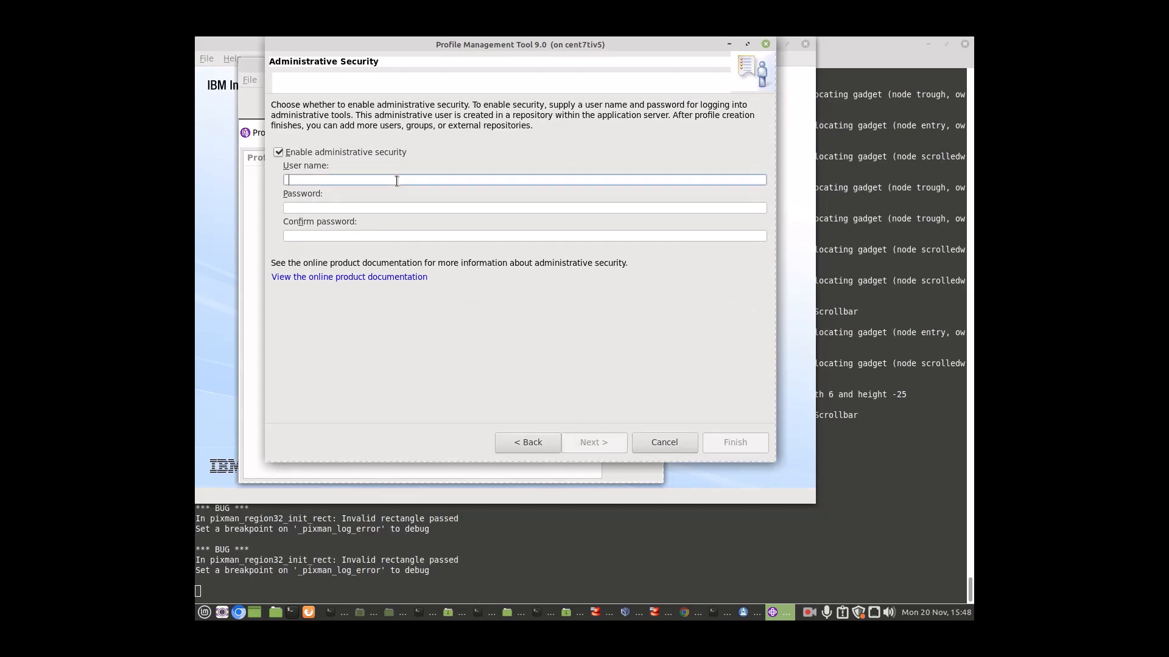
text(w)
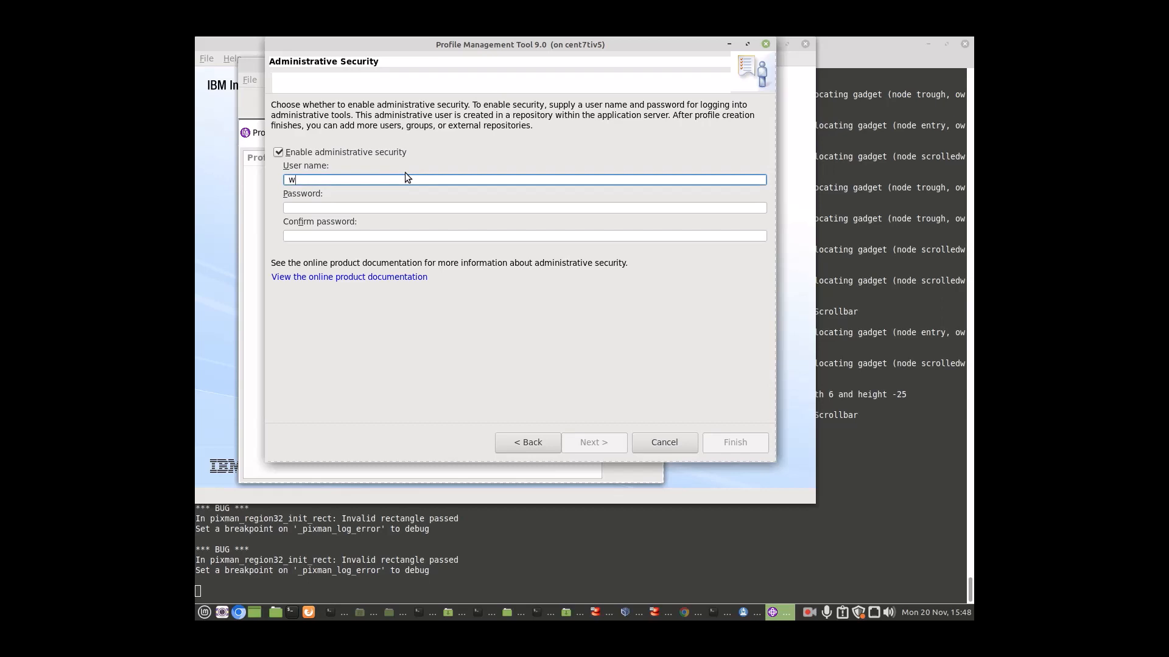
text(asadmin)
click(328, 208)
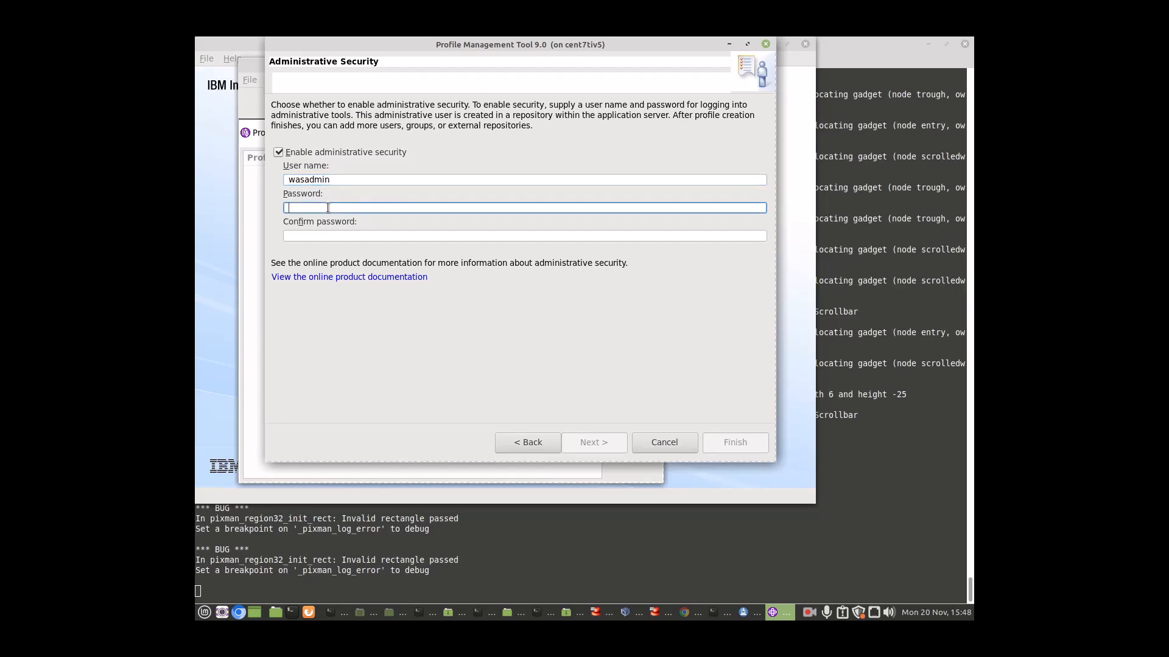
text(•••••)
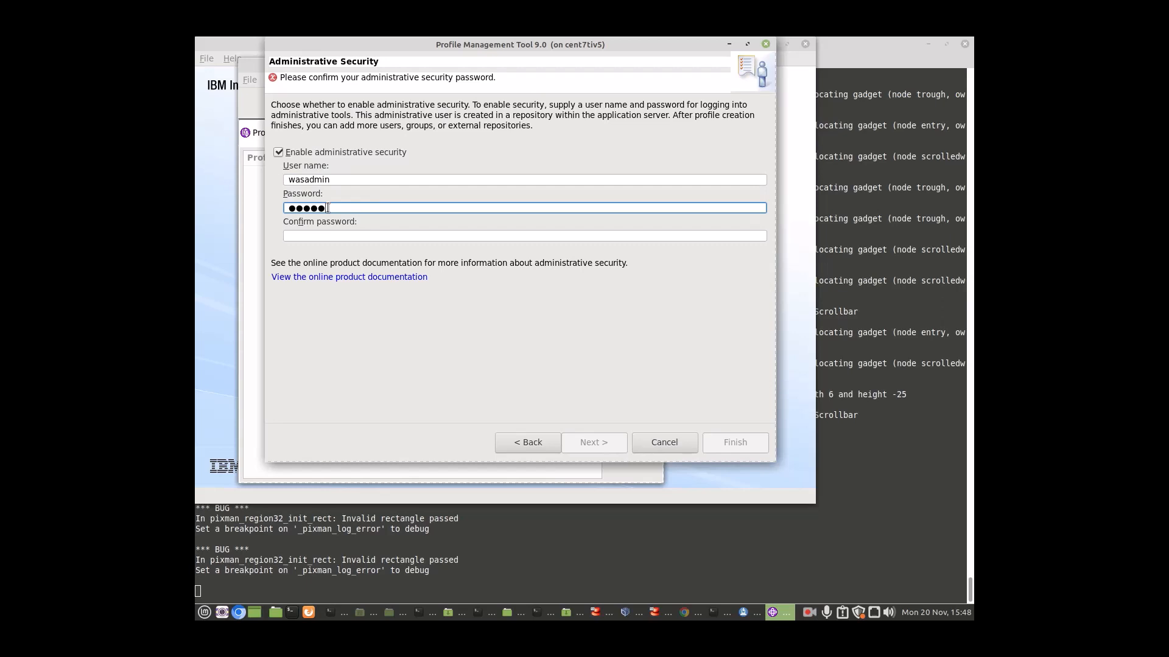
text(•••)
click(327, 236)
text(••••••)
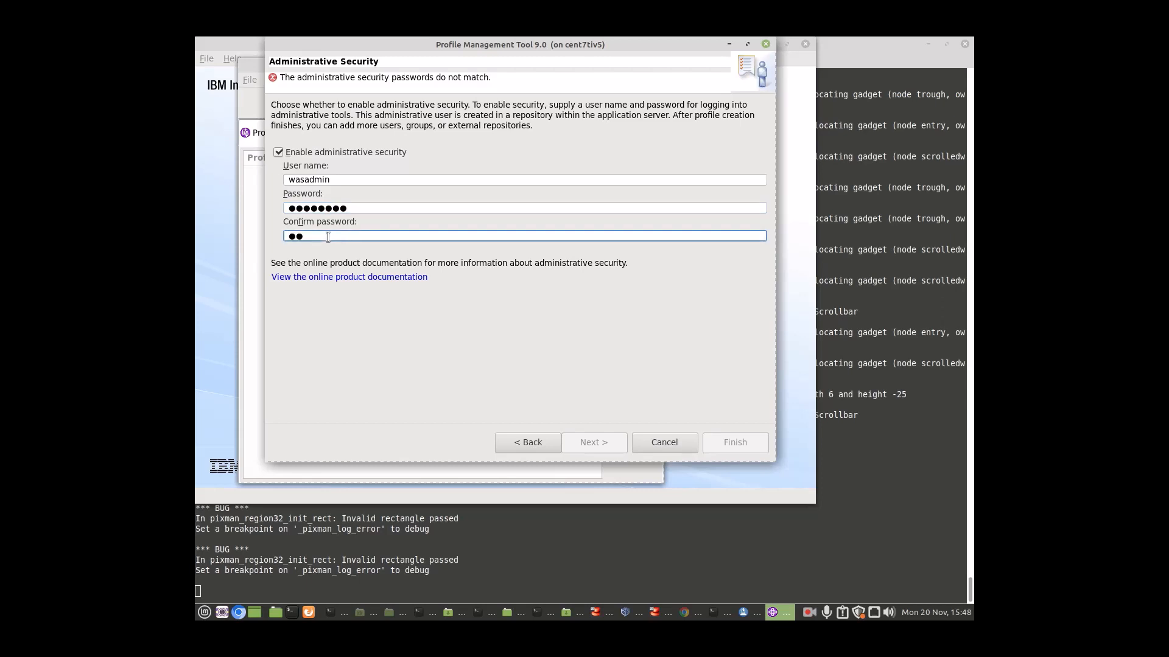
text(••)
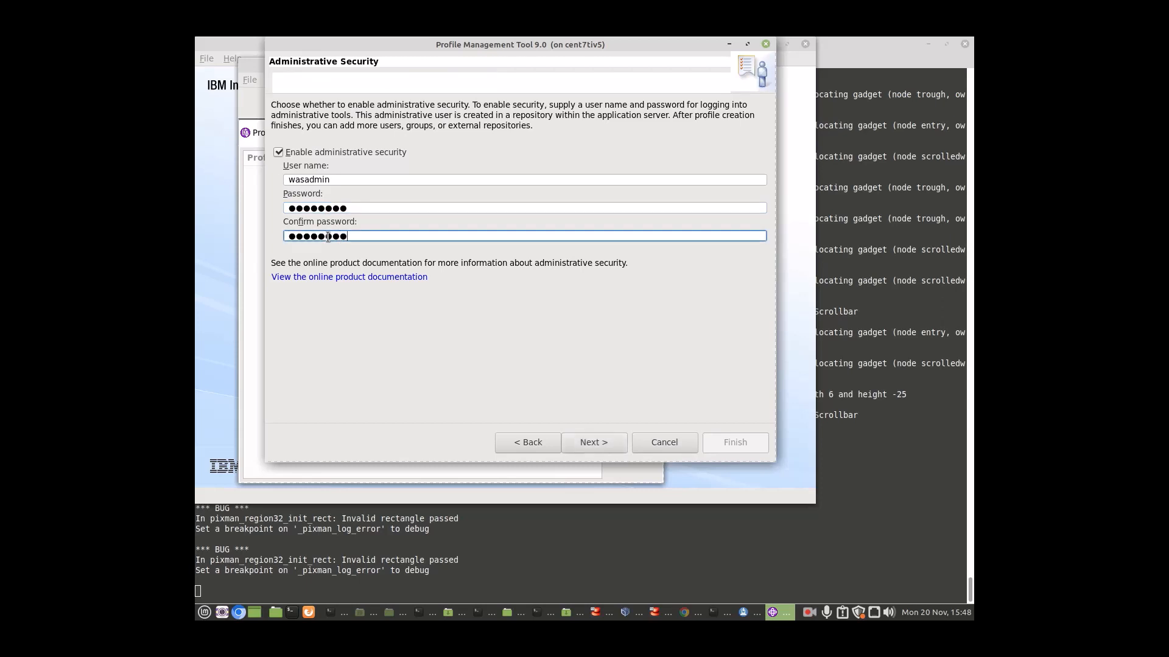
click(595, 444)
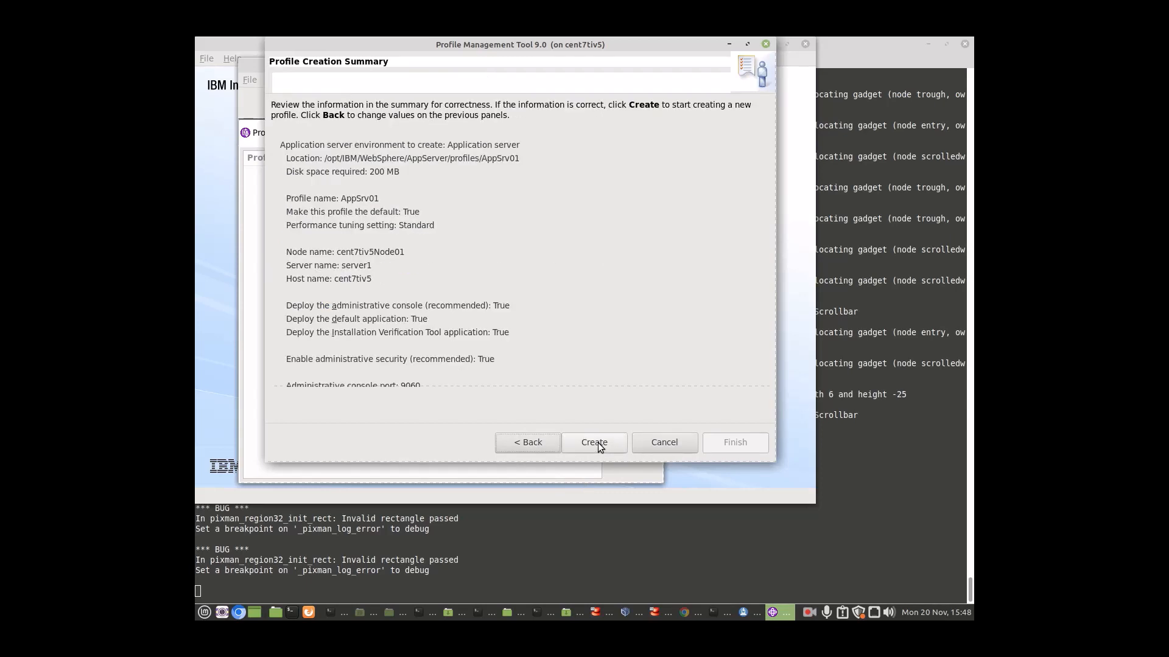
Step: Review the summary, create the AppSrv01 profile, and finish with the First steps console launching
scroll(490, 308, down, 3)
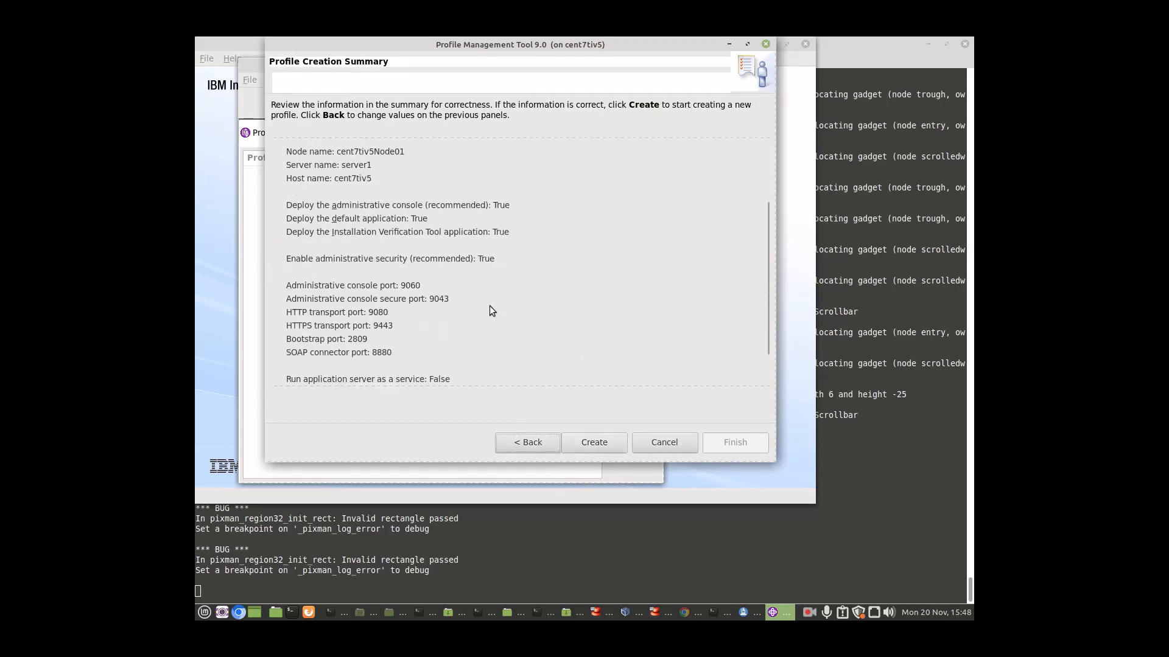
scroll(511, 326, down, 2)
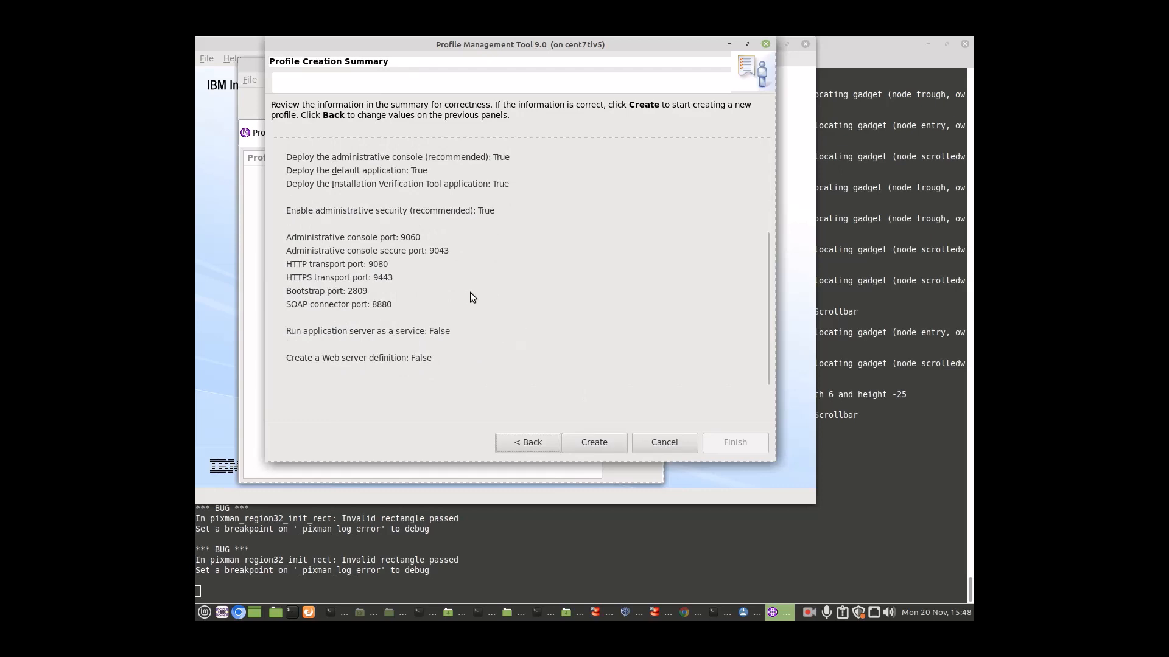
click(590, 443)
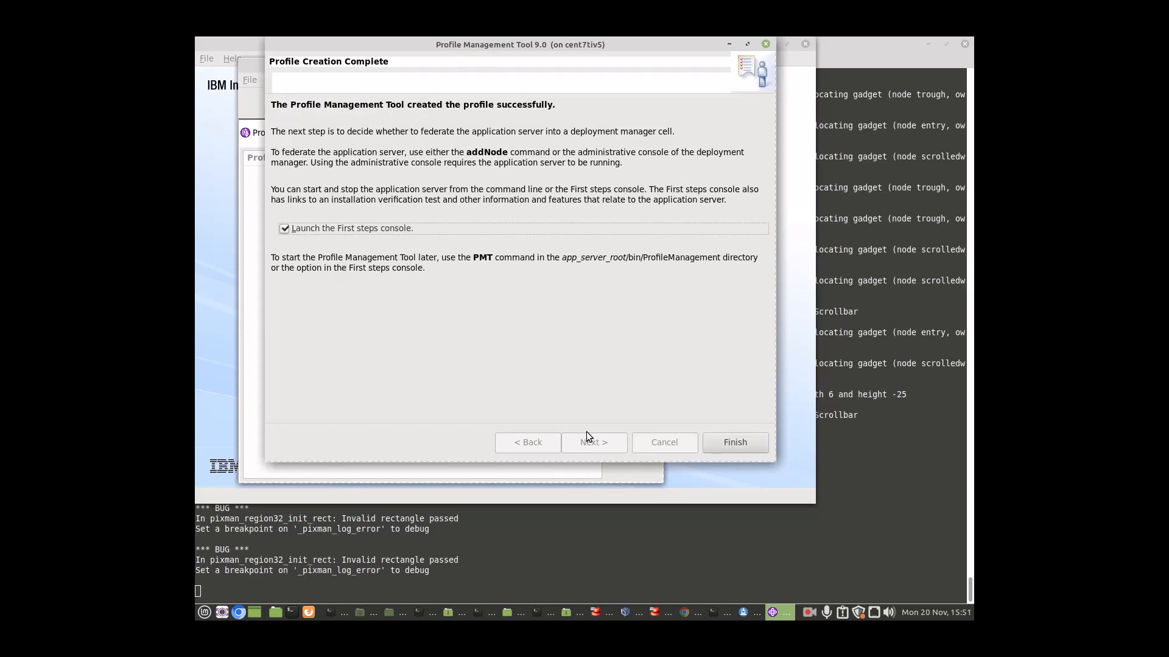
click(750, 445)
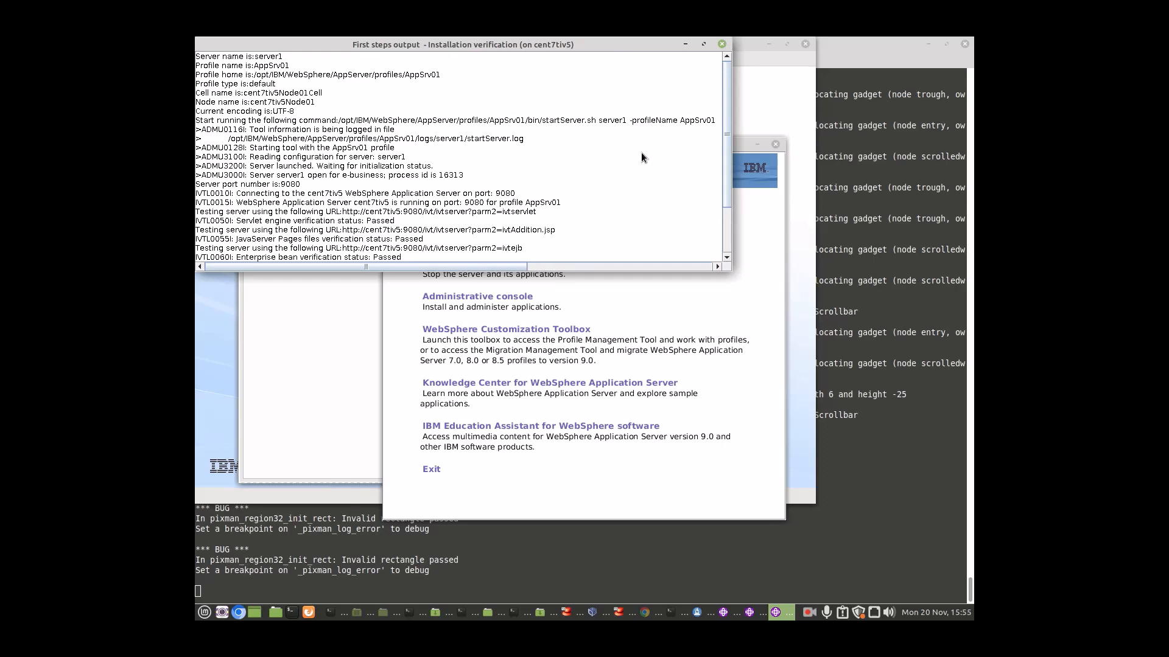
Step: Scroll to the end of the verification output, close it, and launch the Administrative console
drag(729, 200, 730, 245)
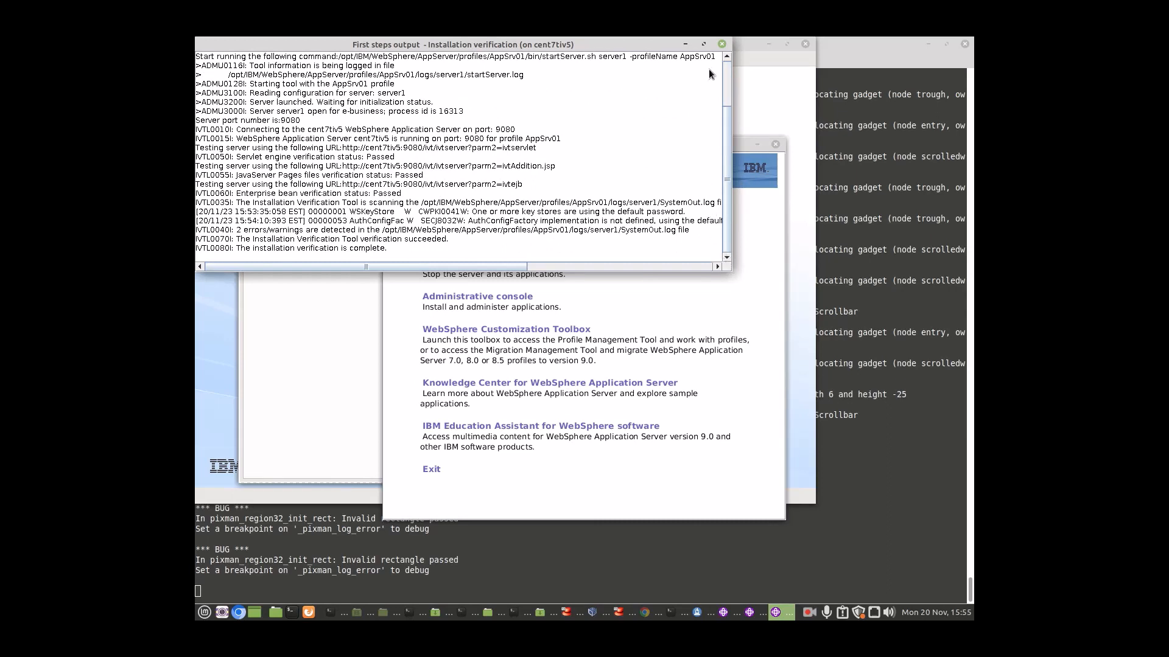
click(722, 43)
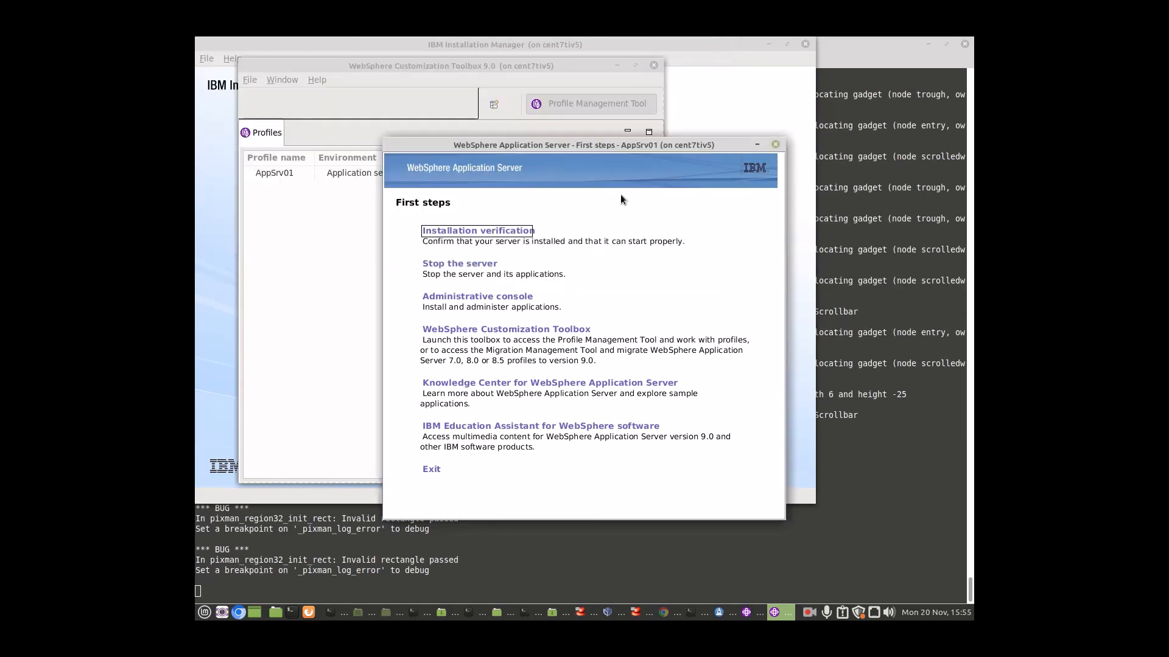
click(522, 299)
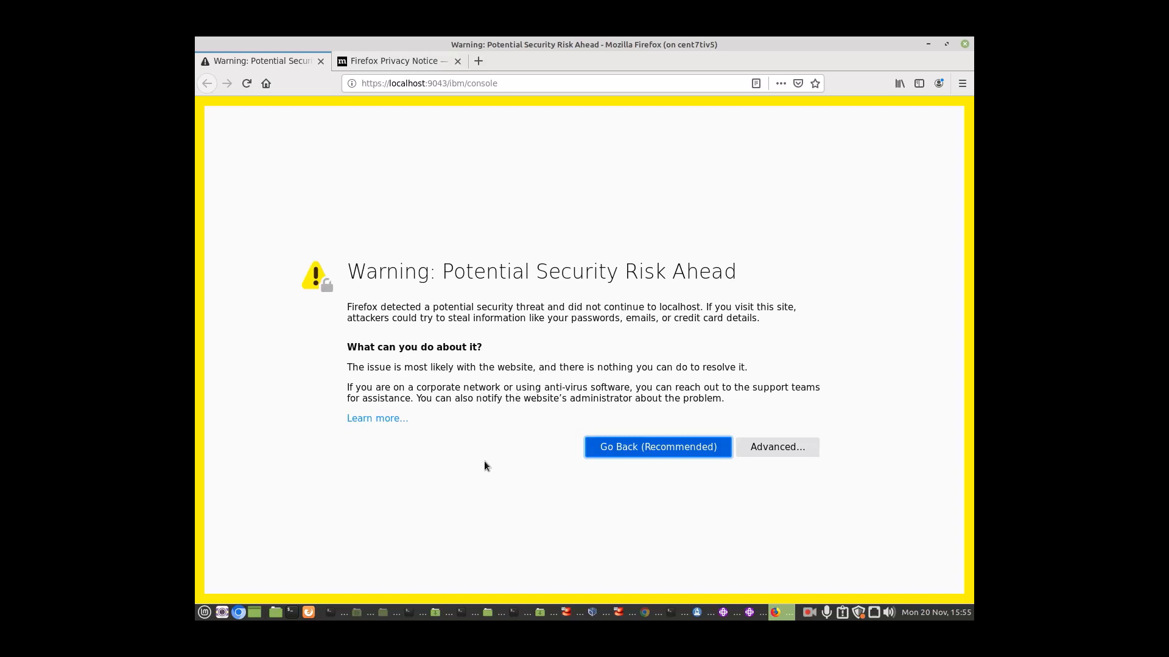
Step: Accept the certificate risk for localhost:9043 and close the Firefox Privacy Notice tab
click(782, 451)
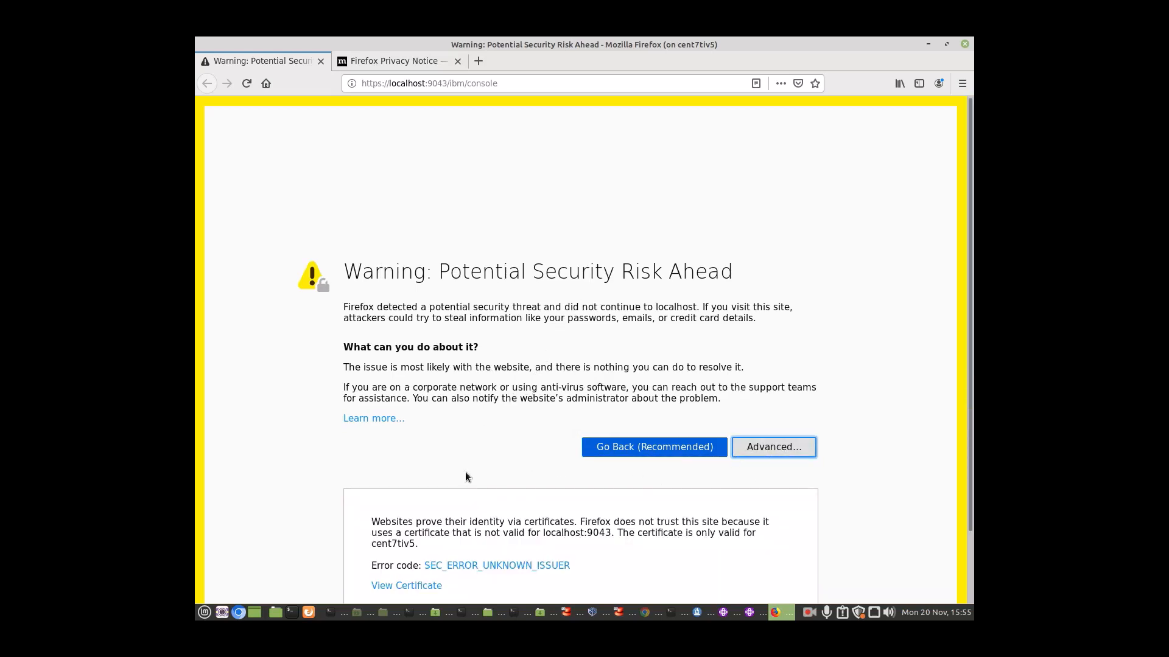
scroll(481, 478, down, 3)
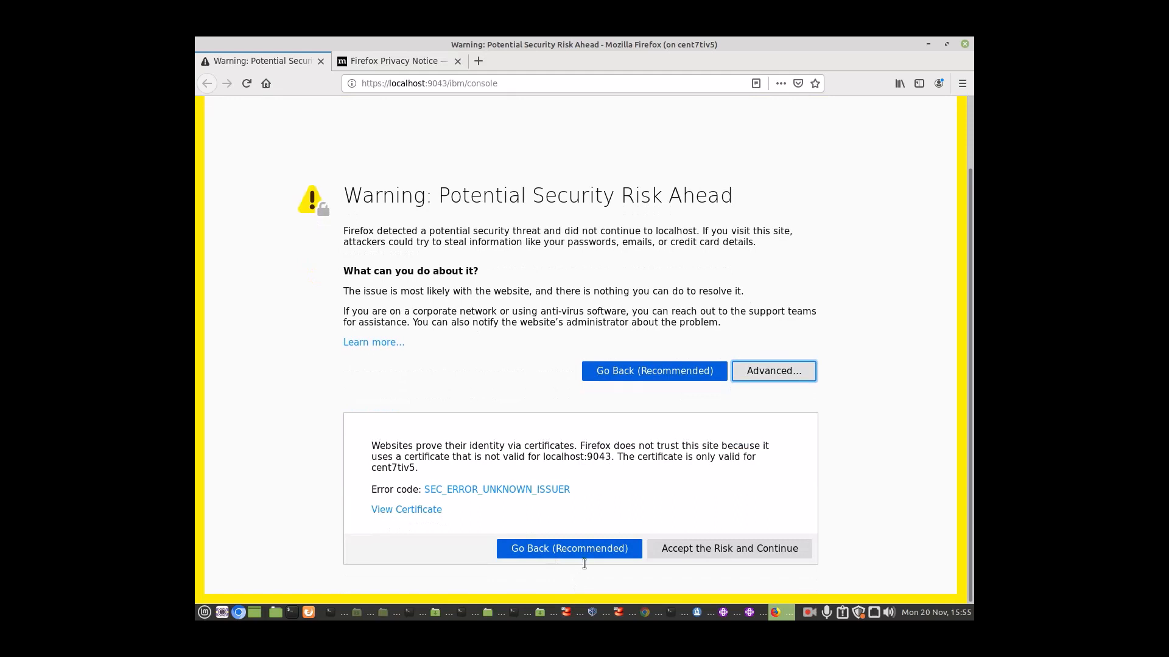
click(680, 550)
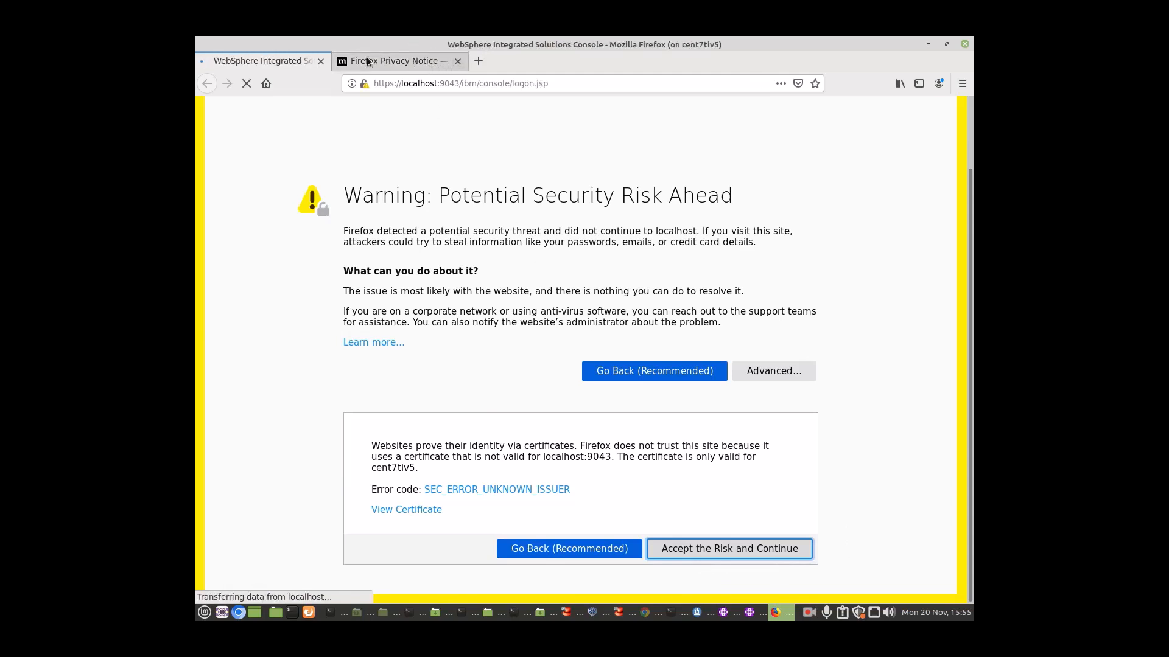
click(426, 64)
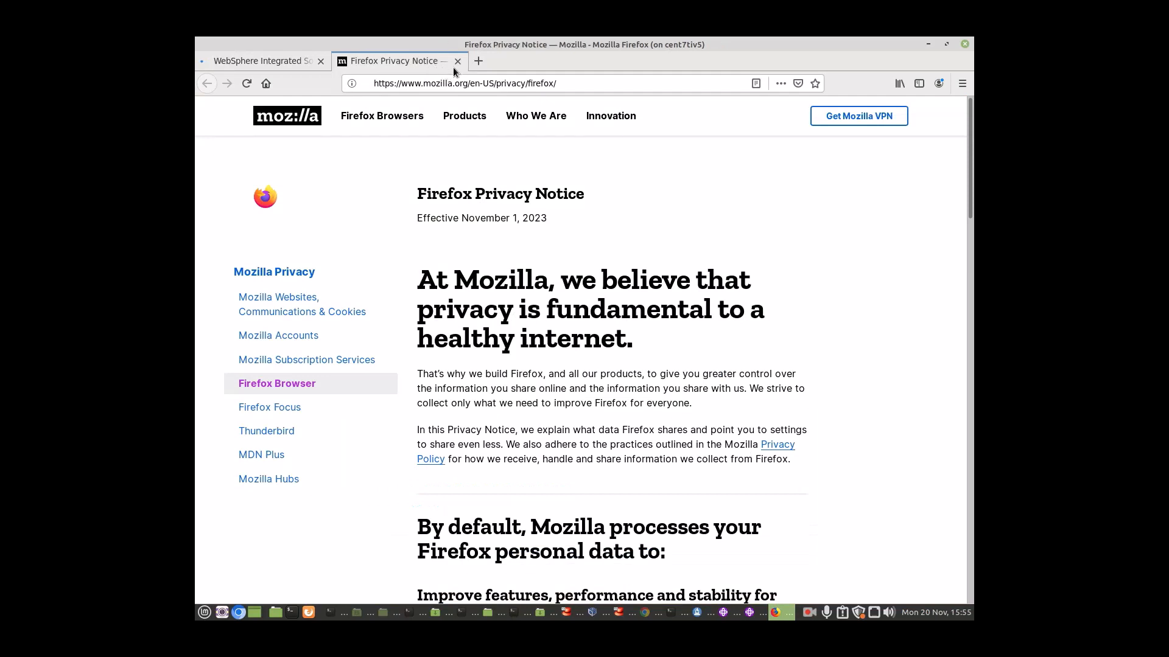
click(456, 63)
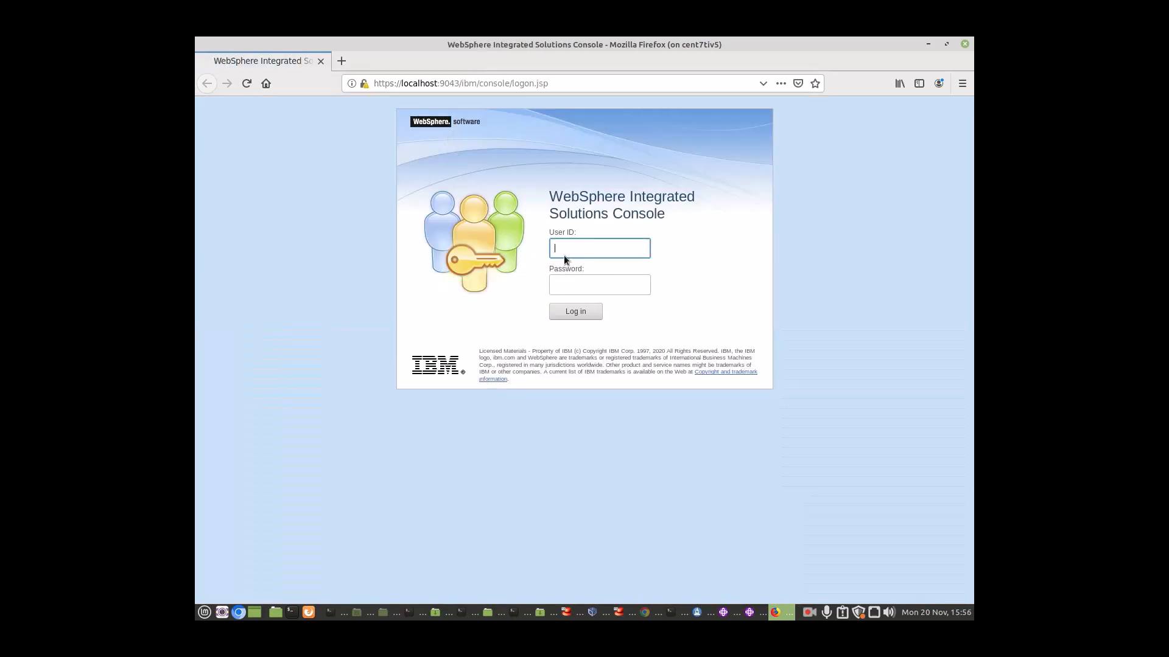
Step: Log in to the Integrated Solutions Console with the admin user ID and password
text(wasadmin)
click(571, 283)
text(wa)
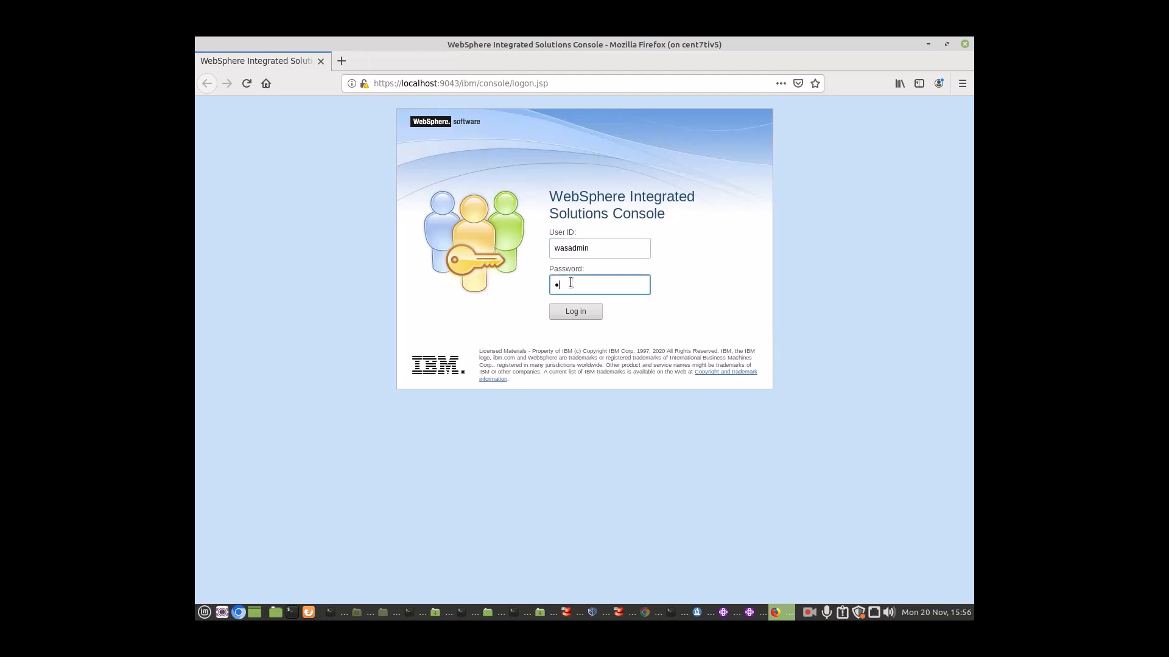
text(sadmin)
click(581, 313)
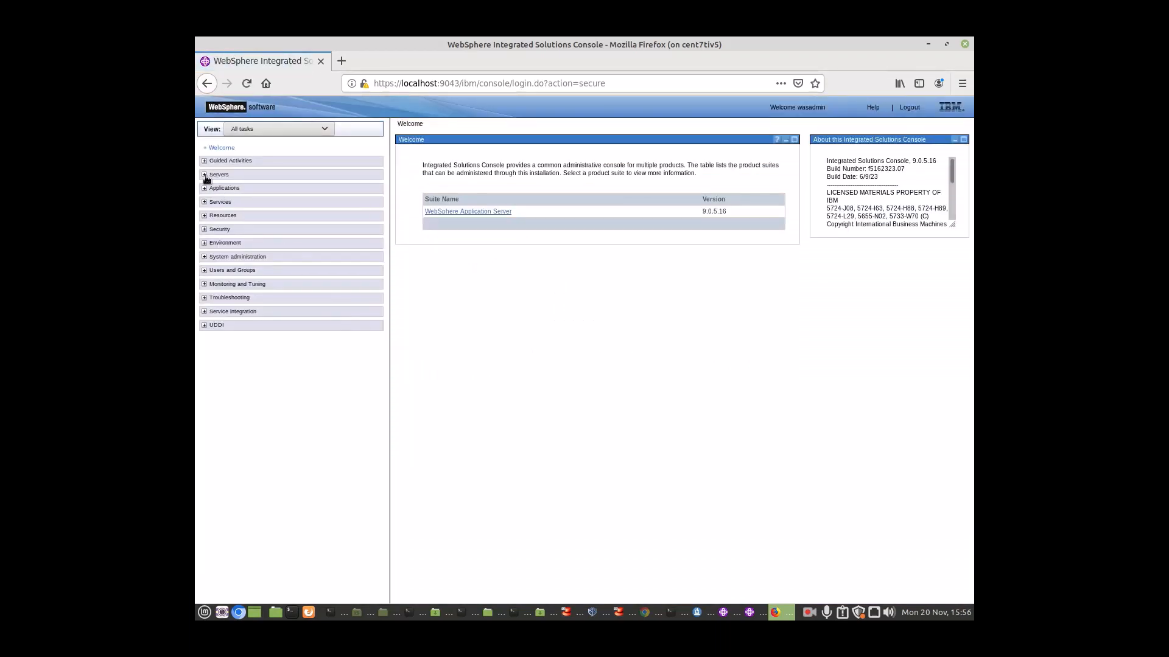
Step: Show the WebSphere application servers list to confirm server1 on node cent7tiv5Node01
click(205, 176)
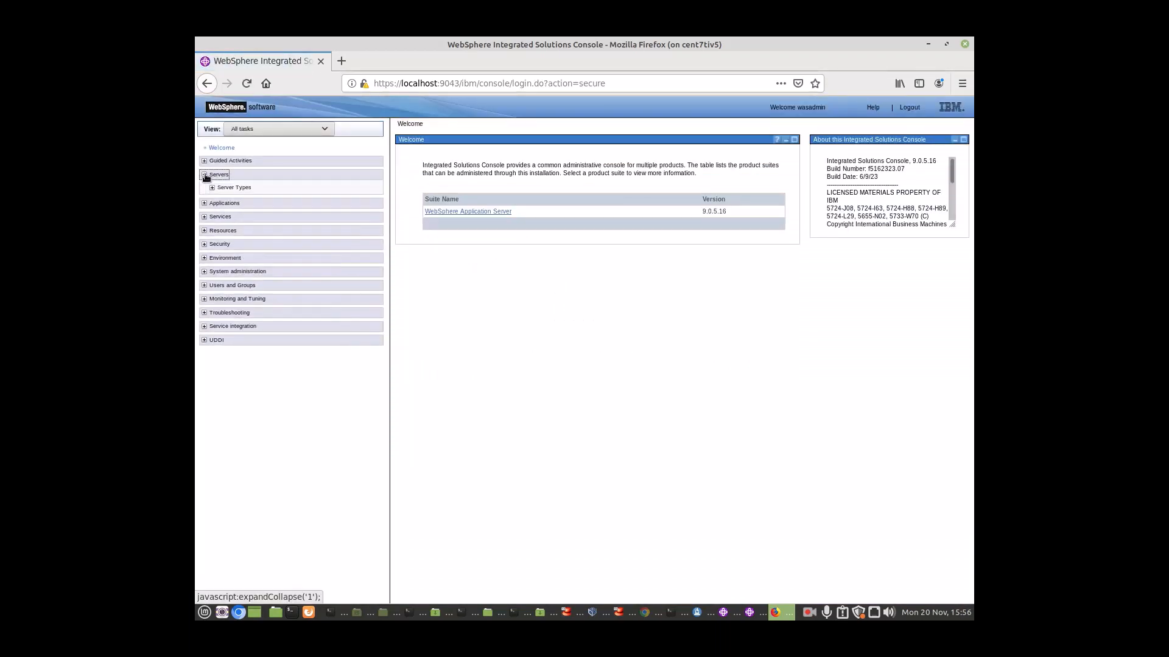
click(212, 188)
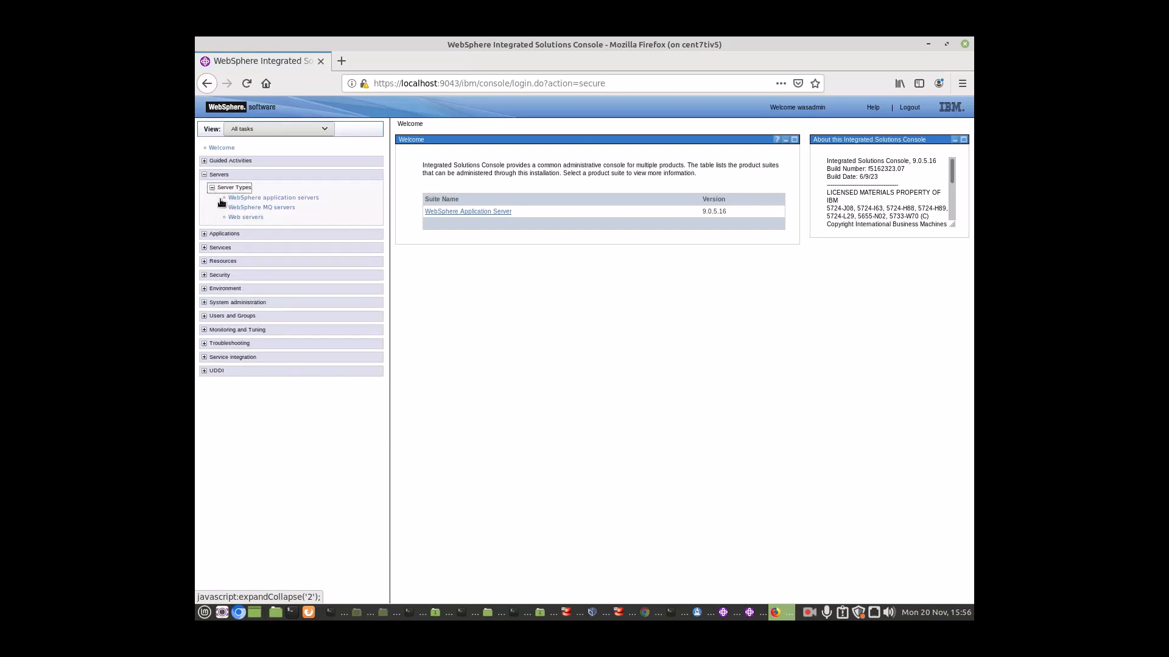
click(244, 199)
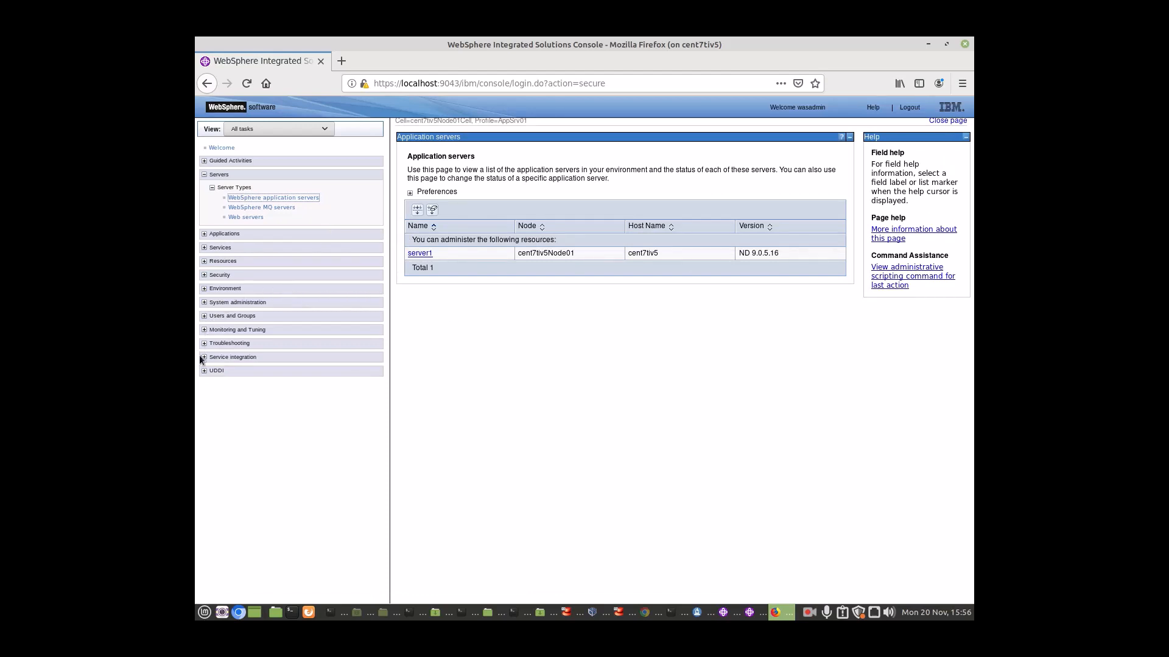
Step: Expand the System administration and Environment categories, then log out of the admin console
click(204, 303)
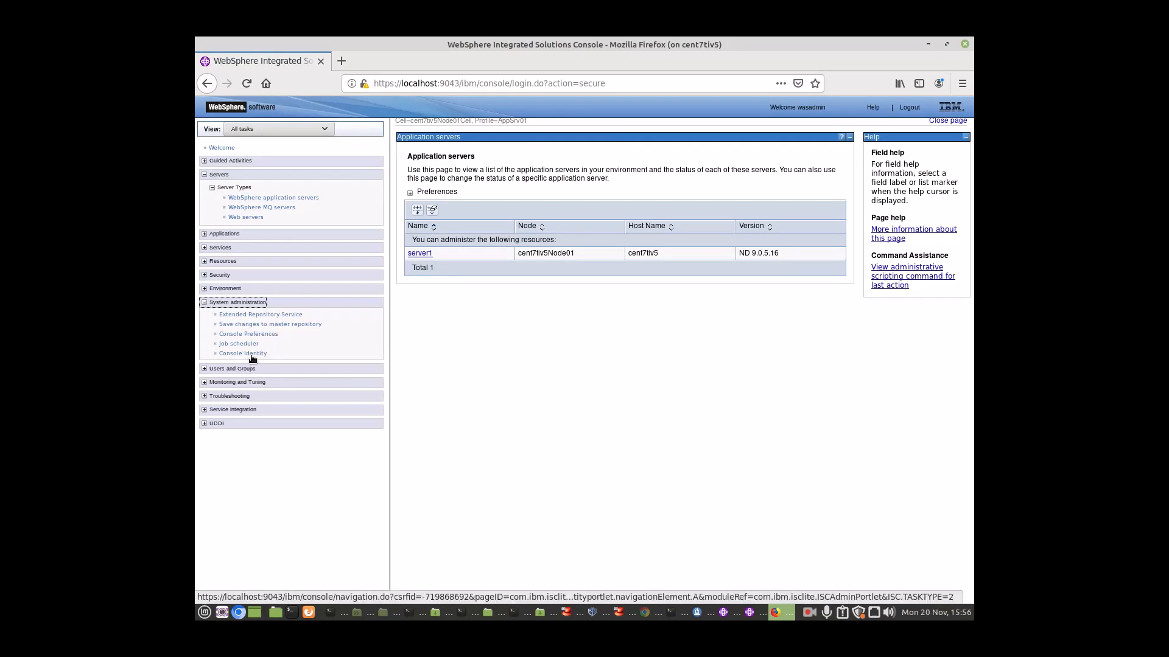
click(205, 290)
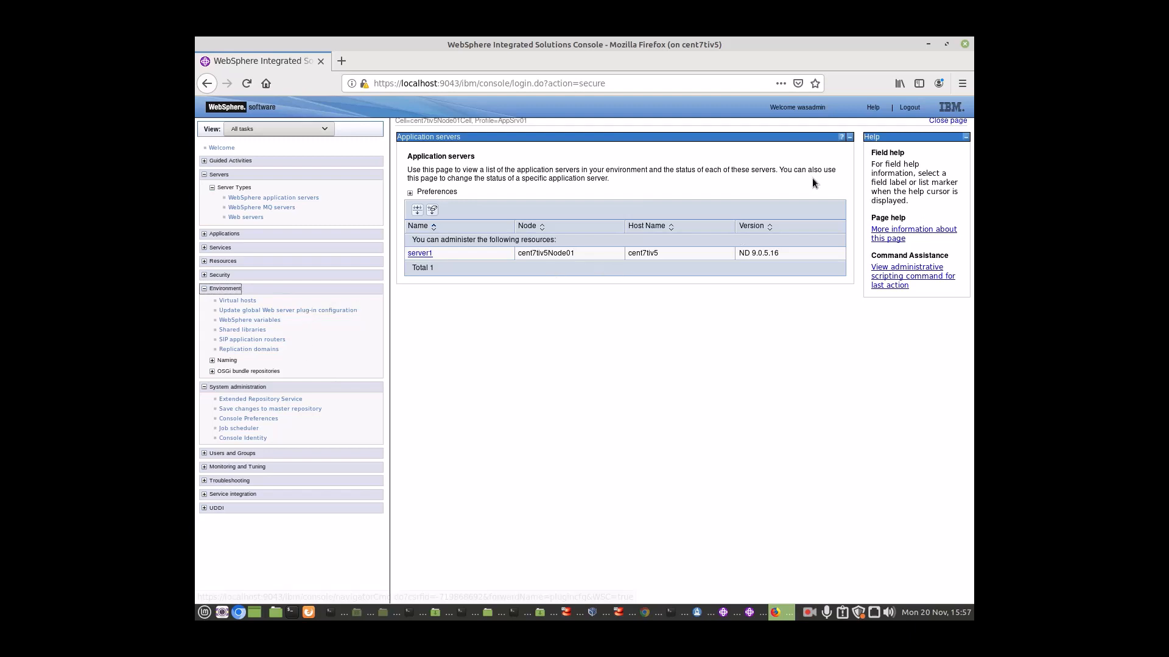
click(905, 109)
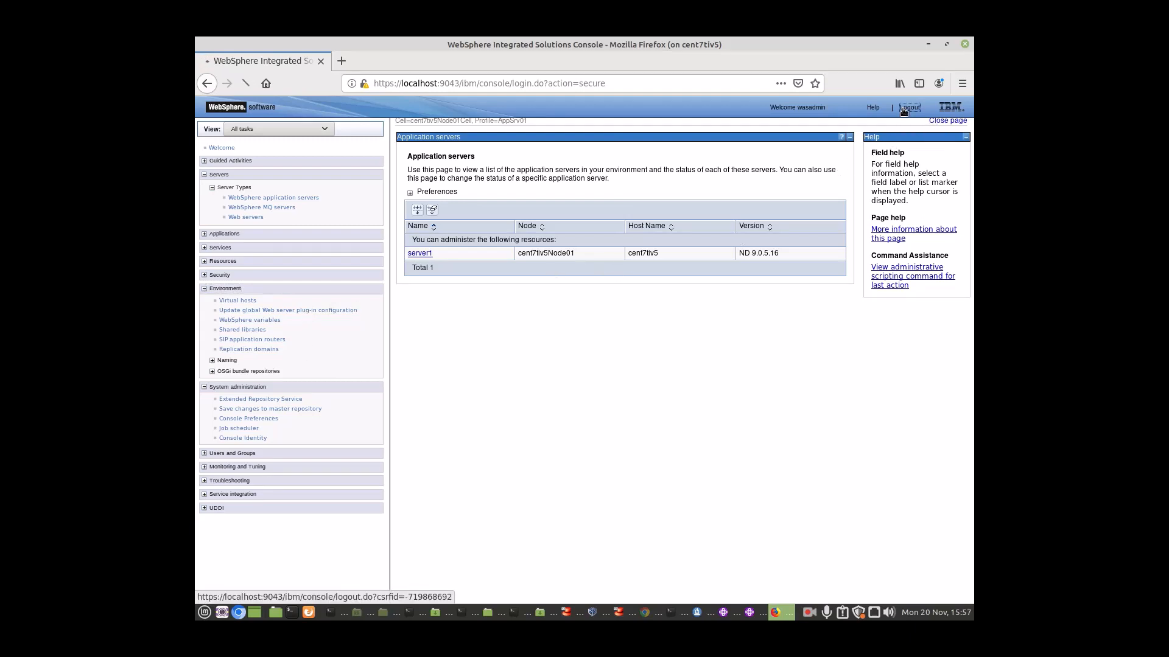
Step: Close Firefox, the First steps console, the Customization Toolbox, and exit Installation Manager
click(964, 45)
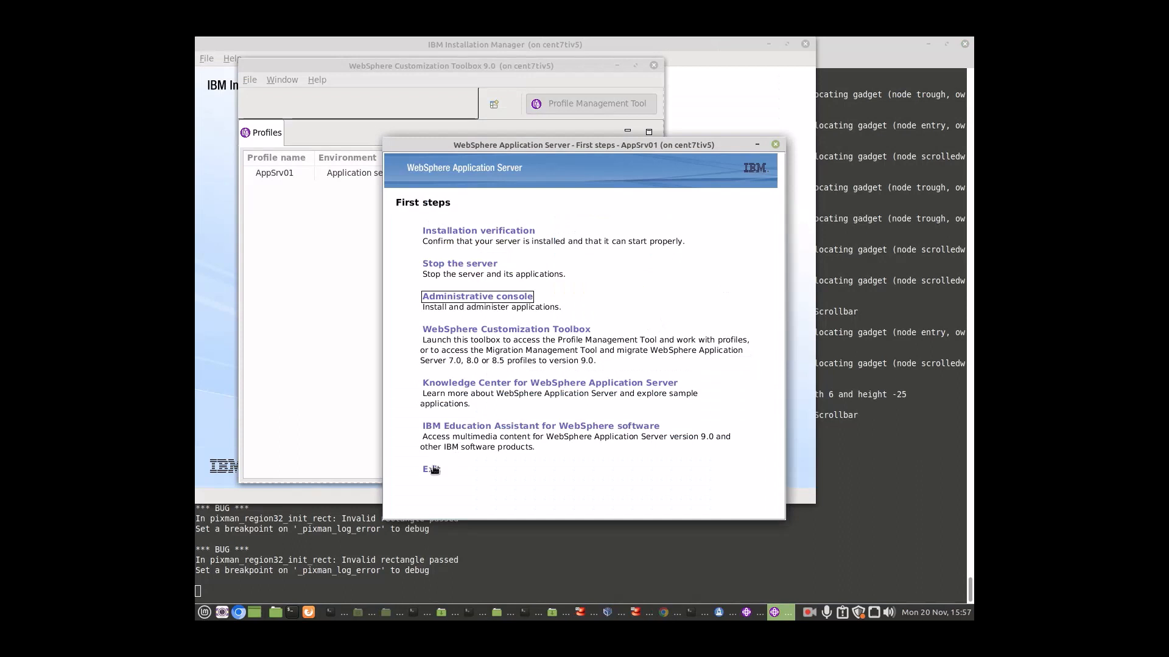
click(432, 470)
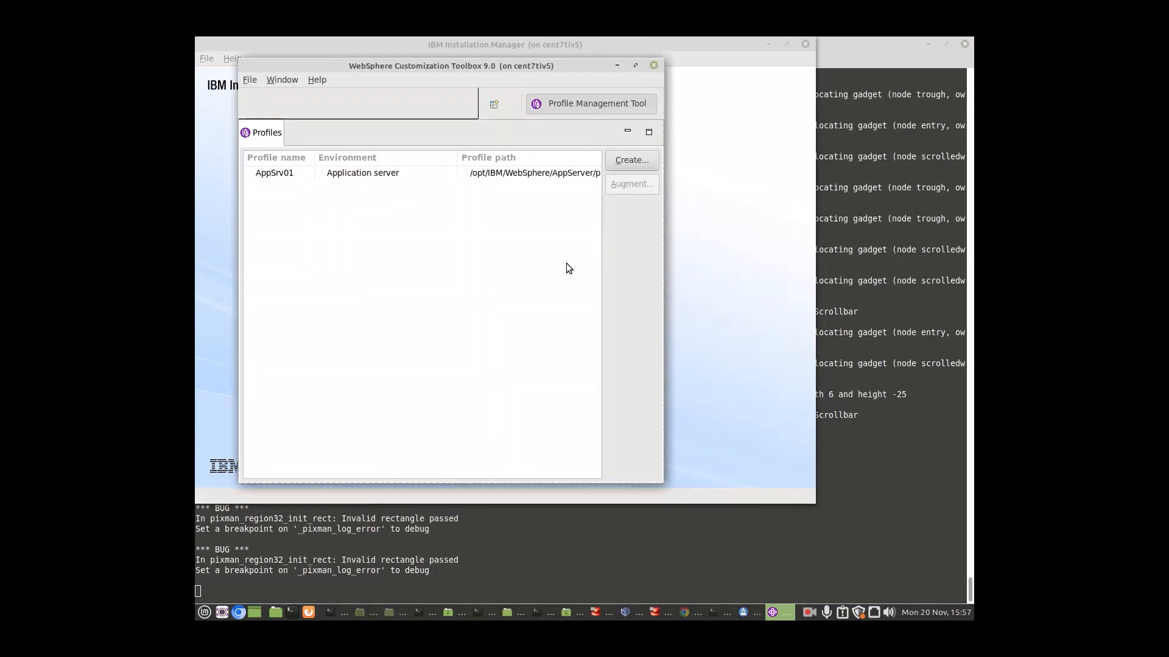
click(654, 65)
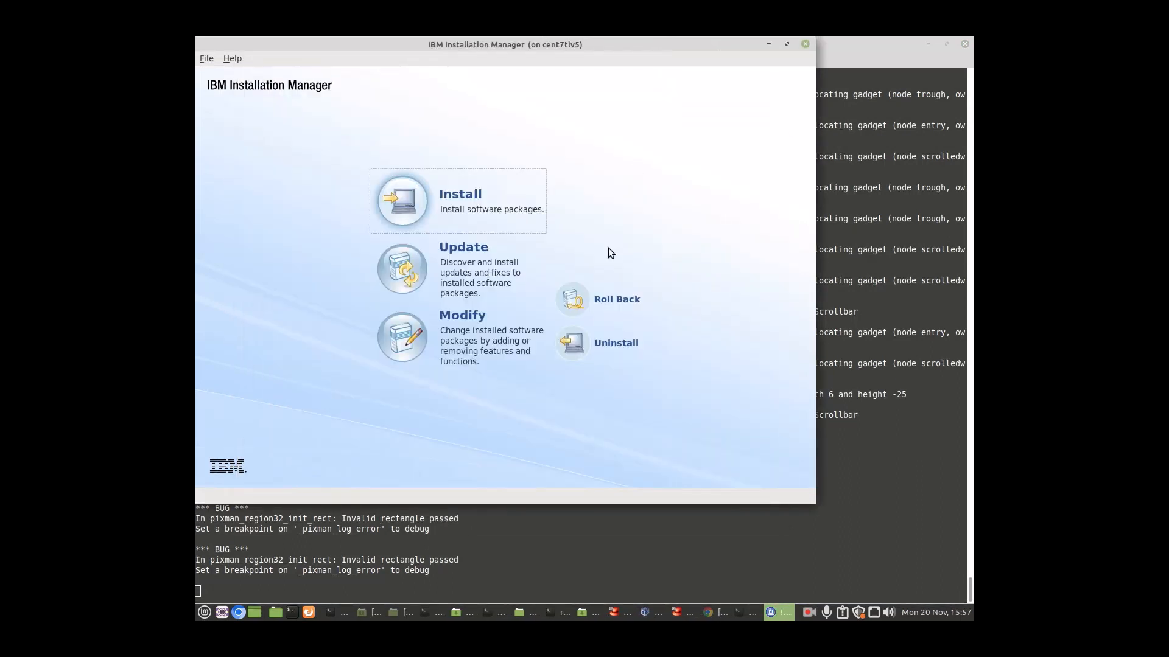
click(206, 59)
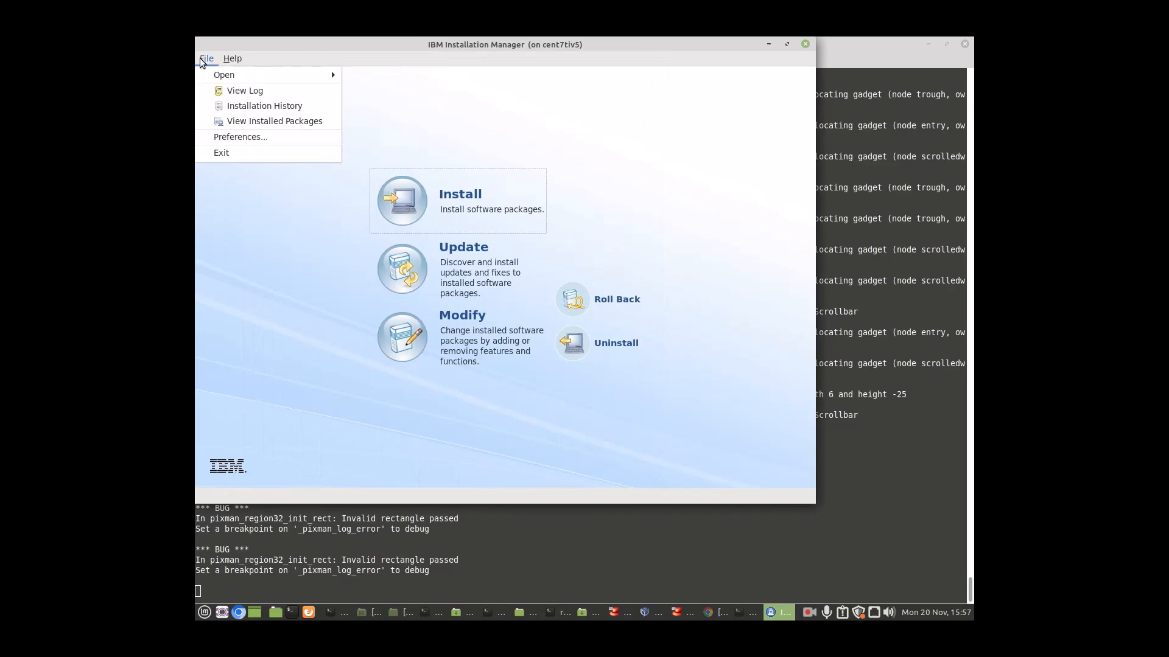
click(231, 152)
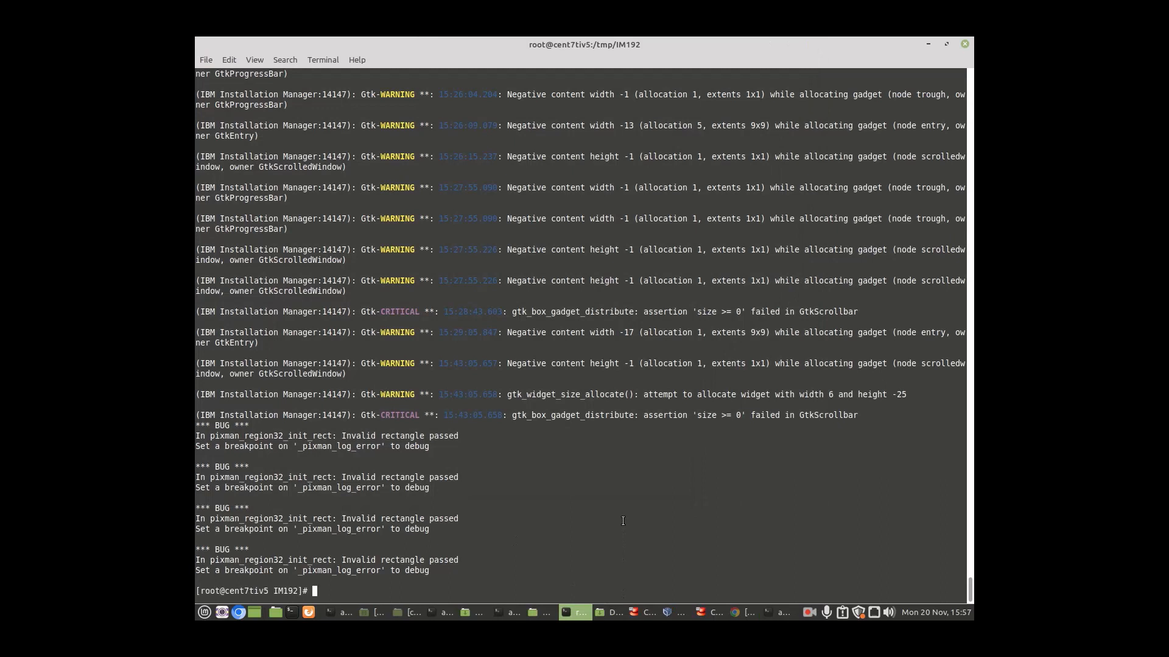
Step: Run 'ps -ef | grep java' to confirm the AppSrv01 server1 Java process is running
key(Return)
key(Return)
key(Return)
key(Return)
key(Return)
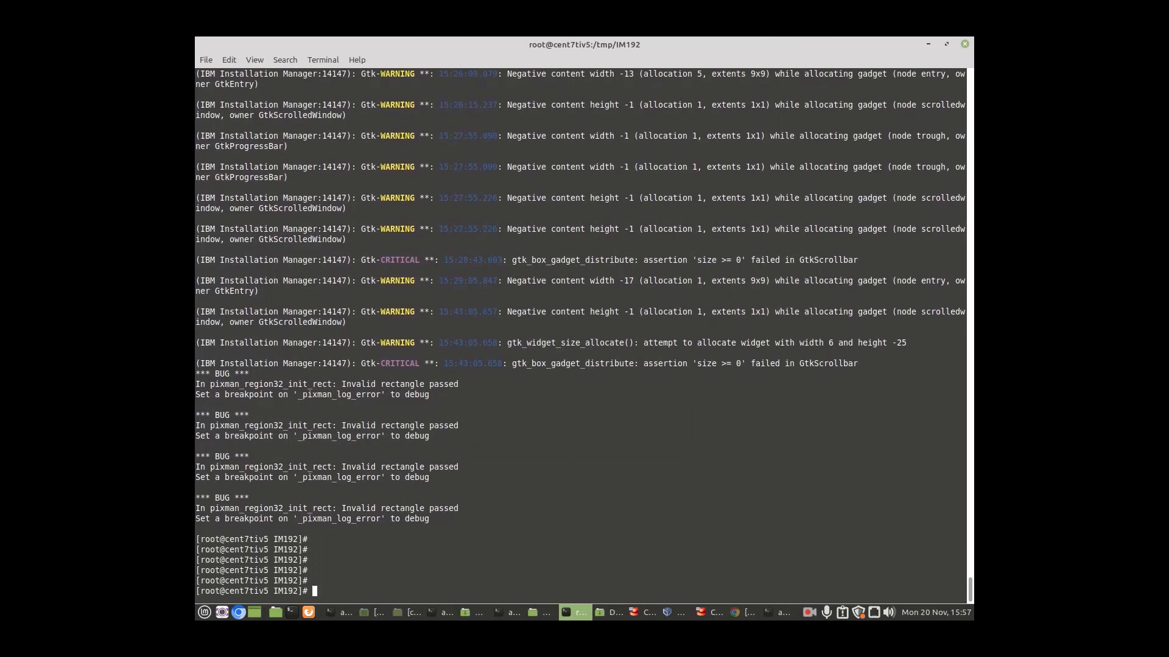
text(ps -ef | grep java)
key(Return)
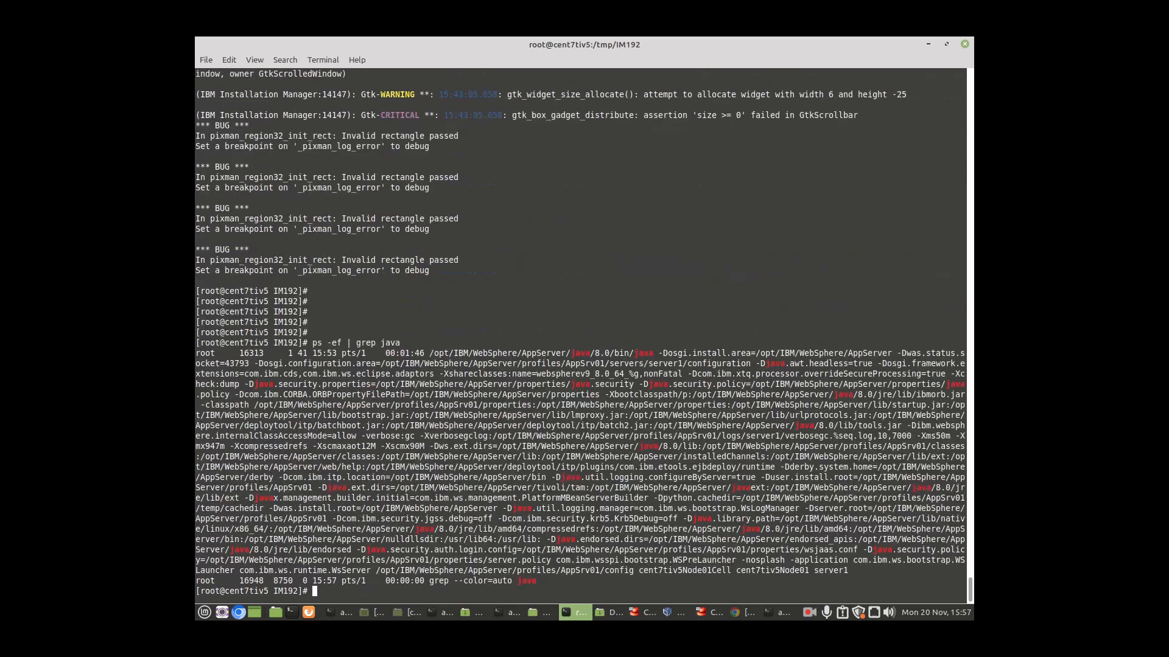